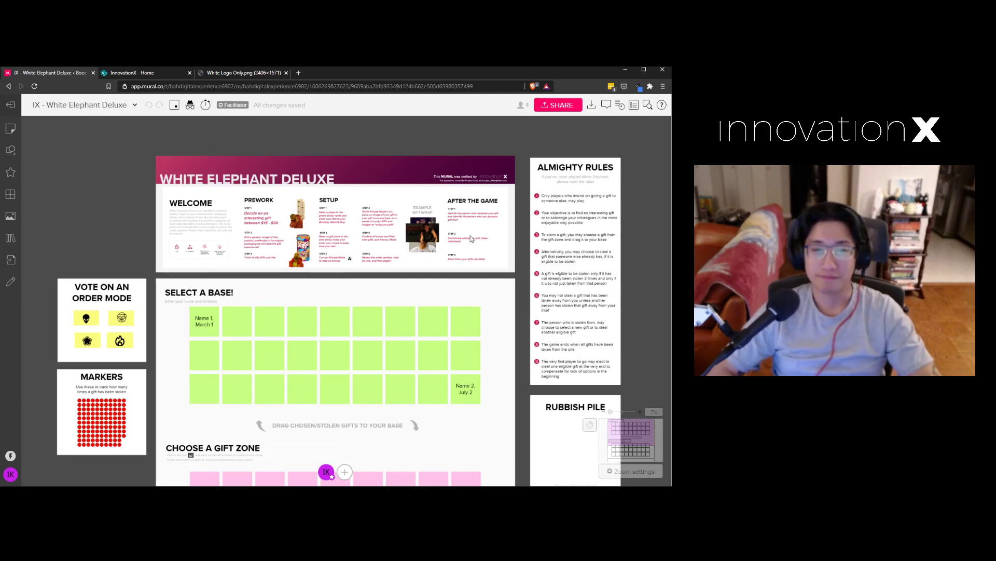
# Examine the welcome, prework and setup instructions and the green sticky notes in the Select a Base section.
pyautogui.scroll(5, 231, 183)
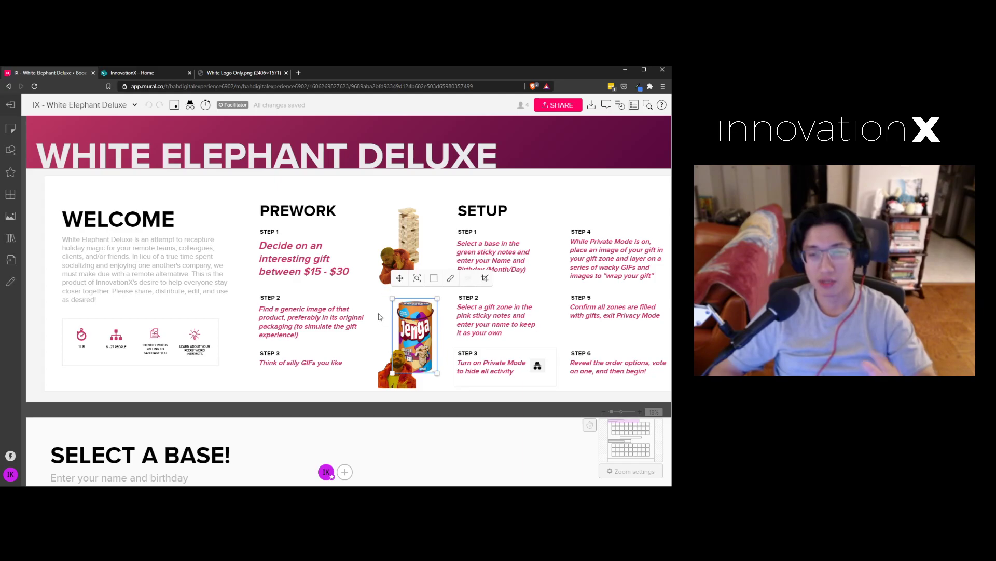
pyautogui.click(356, 330)
pyautogui.scroll(-1, 502, 400)
pyautogui.click(497, 402)
pyautogui.scroll(-2, 496, 403)
pyautogui.moveTo(458, 441); pyautogui.dragTo(332, 222)
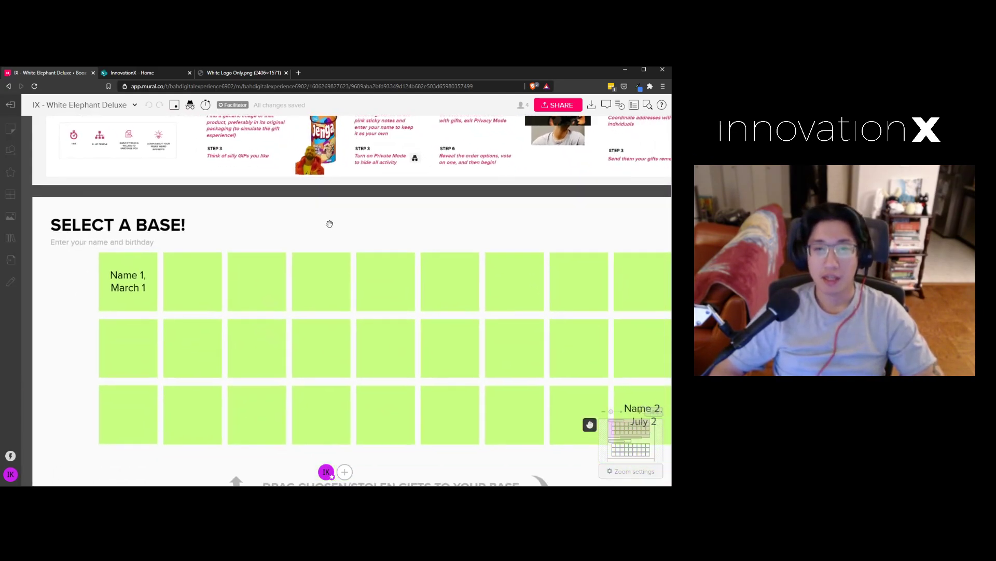
pyautogui.scroll(-2, 332, 223)
pyautogui.scroll(-1, 441, 264)
pyautogui.moveTo(503, 244); pyautogui.dragTo(489, 229)
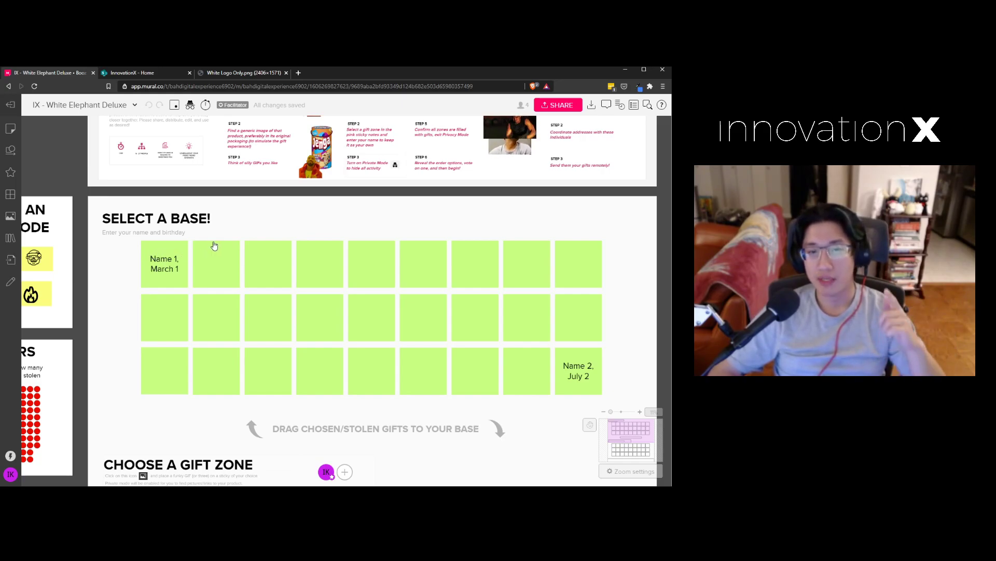
pyautogui.click(176, 264)
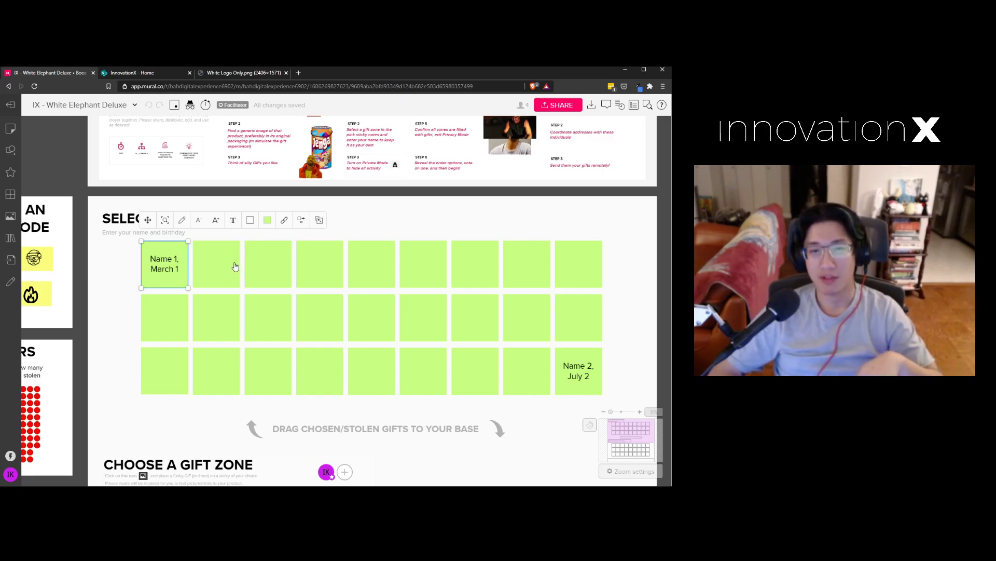
pyautogui.click(234, 267)
pyautogui.click(261, 267)
pyautogui.click(295, 258)
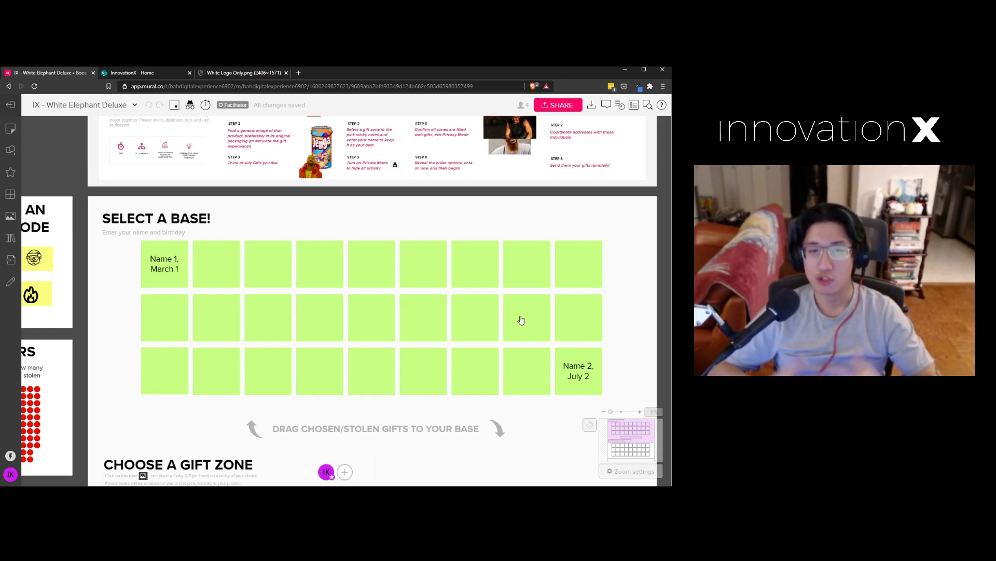
# Review the setup steps around Private Mode and the pink sticky notes in the Choose a Gift Zone section.
pyautogui.scroll(-2, 359, 180)
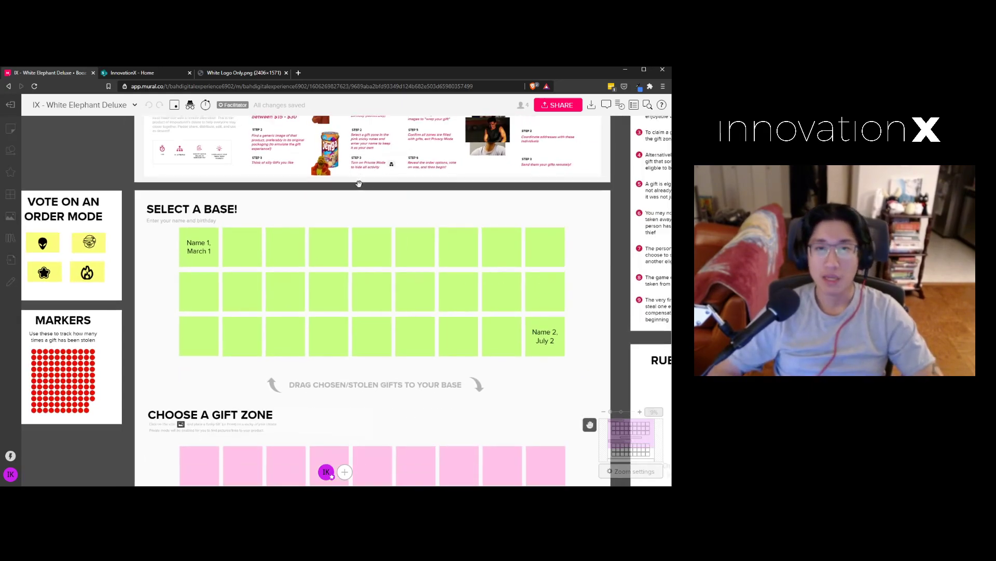
pyautogui.moveTo(359, 181); pyautogui.dragTo(340, 278)
pyautogui.scroll(5, 388, 249)
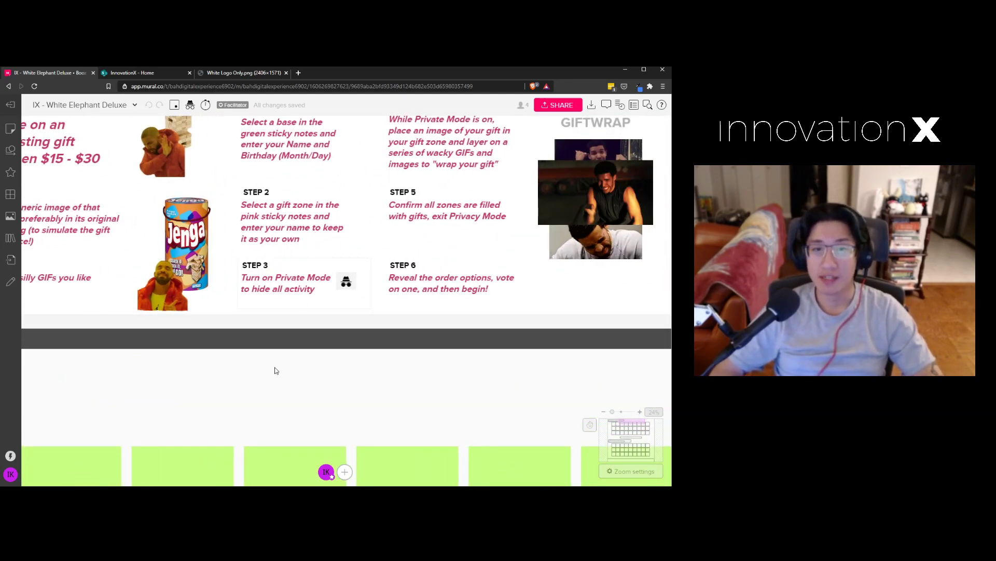
pyautogui.scroll(-1, 276, 371)
pyautogui.moveTo(276, 371); pyautogui.dragTo(316, 101)
pyautogui.scroll(-1, 328, 340)
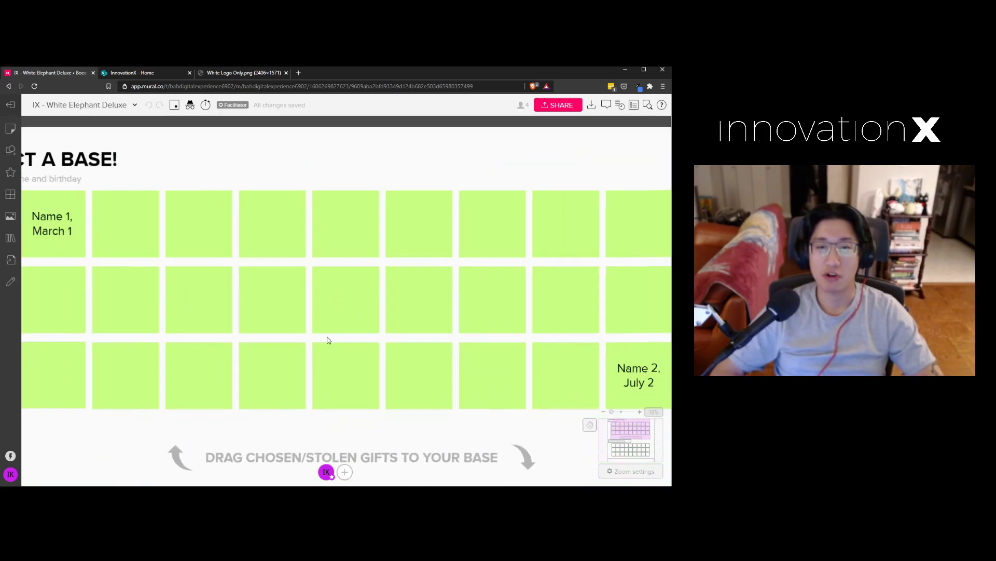
pyautogui.scroll(-3, 329, 344)
pyautogui.moveTo(320, 416); pyautogui.dragTo(340, 247)
pyautogui.scroll(2, 316, 341)
pyautogui.moveTo(429, 244); pyautogui.dragTo(397, 196)
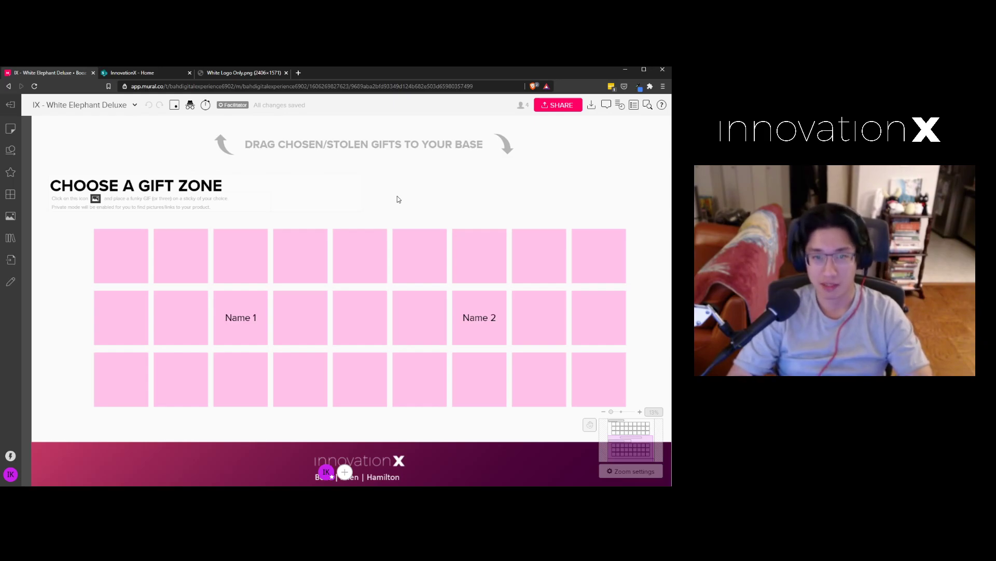
pyautogui.scroll(1, 337, 247)
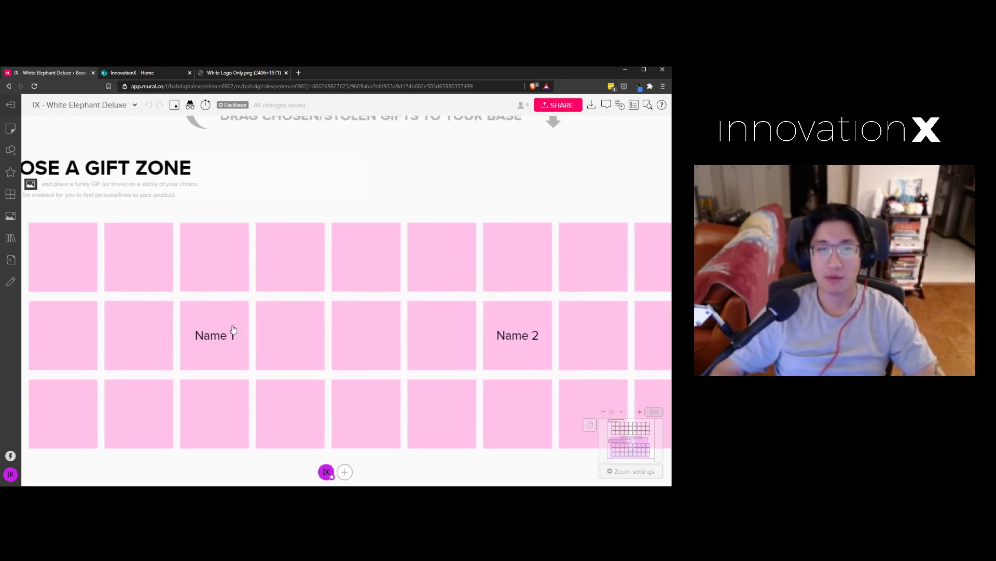
pyautogui.scroll(-3, 298, 207)
pyautogui.moveTo(309, 173); pyautogui.dragTo(281, 324)
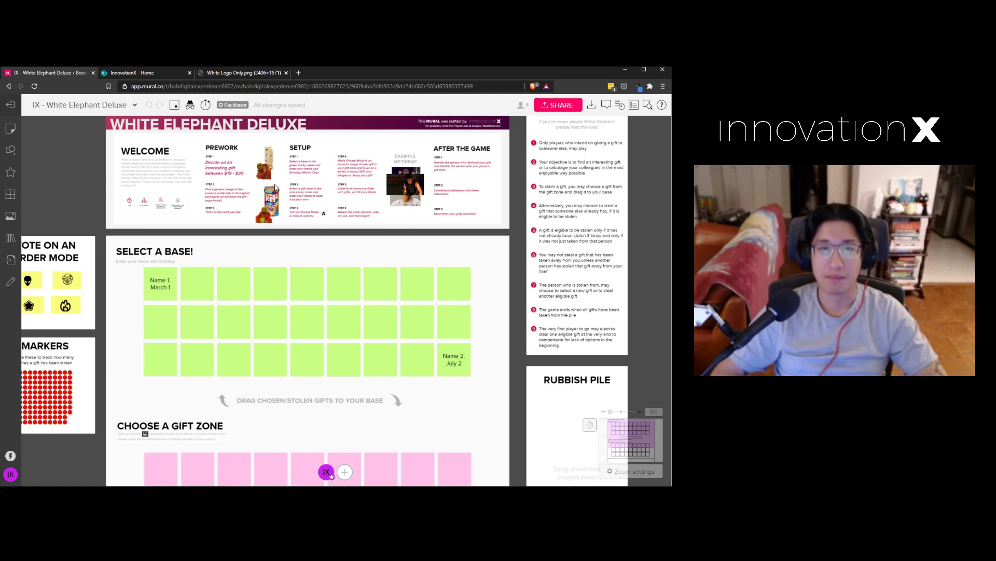
# Copy the Jenga can image from the prework instructions onto the Name 1 gift zone.
pyautogui.scroll(3, 278, 411)
pyautogui.moveTo(278, 410); pyautogui.dragTo(302, 330)
pyautogui.scroll(-5, 256, 306)
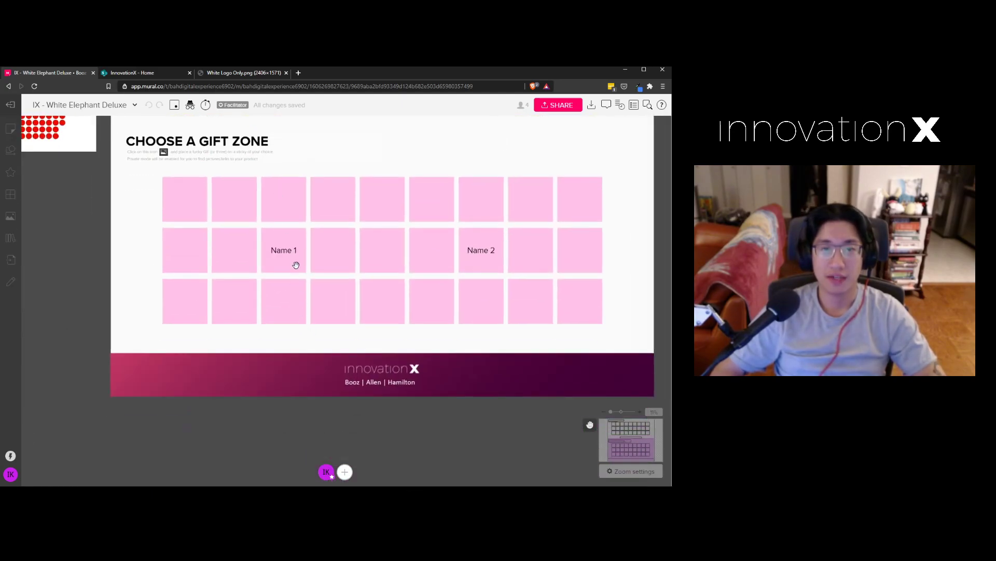
pyautogui.scroll(2, 298, 240)
pyautogui.click(299, 254)
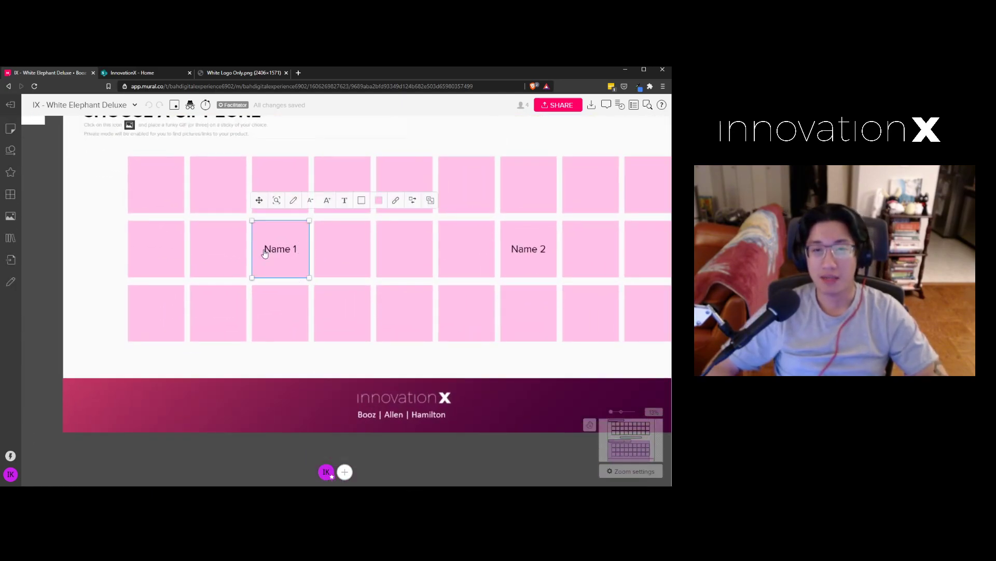
pyautogui.hotkey('ctrl', 'v')
pyautogui.moveTo(300, 256)
pyautogui.mouseDown()
pyautogui.moveTo(286, 253)
pyautogui.moveTo(294, 266)
pyautogui.mouseUp()
pyautogui.click(327, 331)
pyautogui.scroll(-2, 329, 311)
pyautogui.moveTo(370, 328); pyautogui.dragTo(348, 348)
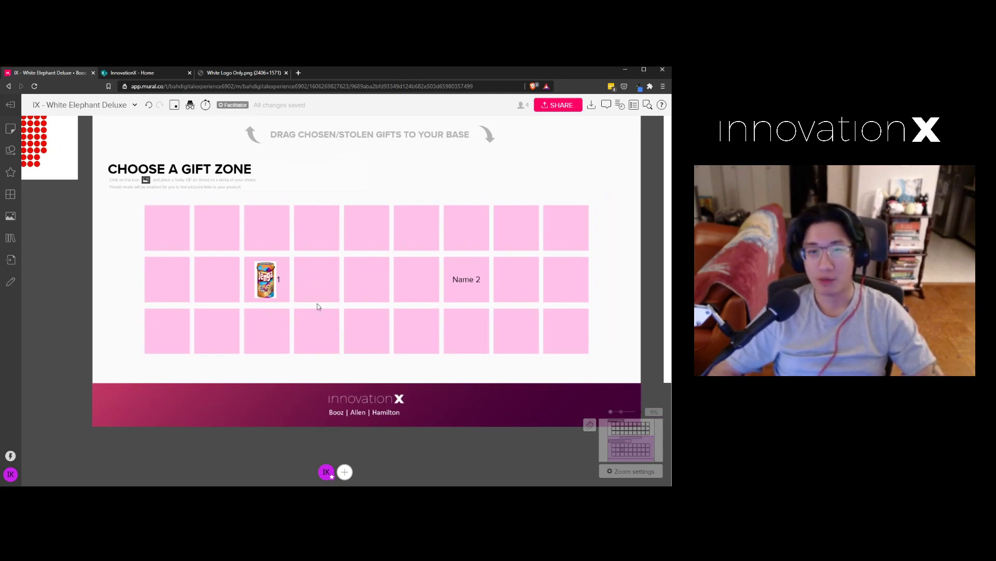
pyautogui.click(268, 281)
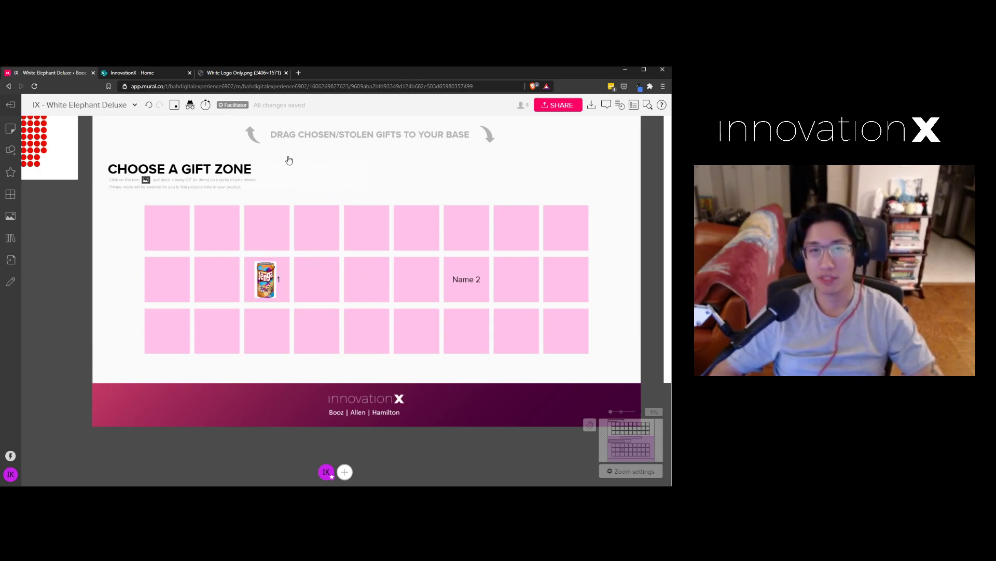
# Start Private Mode for the mural, closing the two other browser tabs, and dismiss the introductory notice.
pyautogui.click(191, 107)
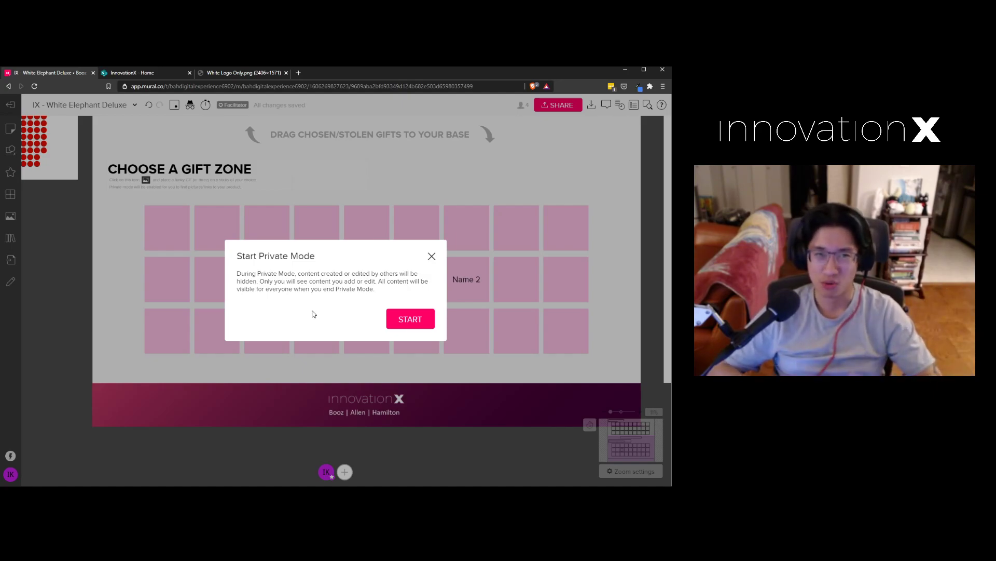
pyautogui.click(190, 73)
pyautogui.click(190, 73)
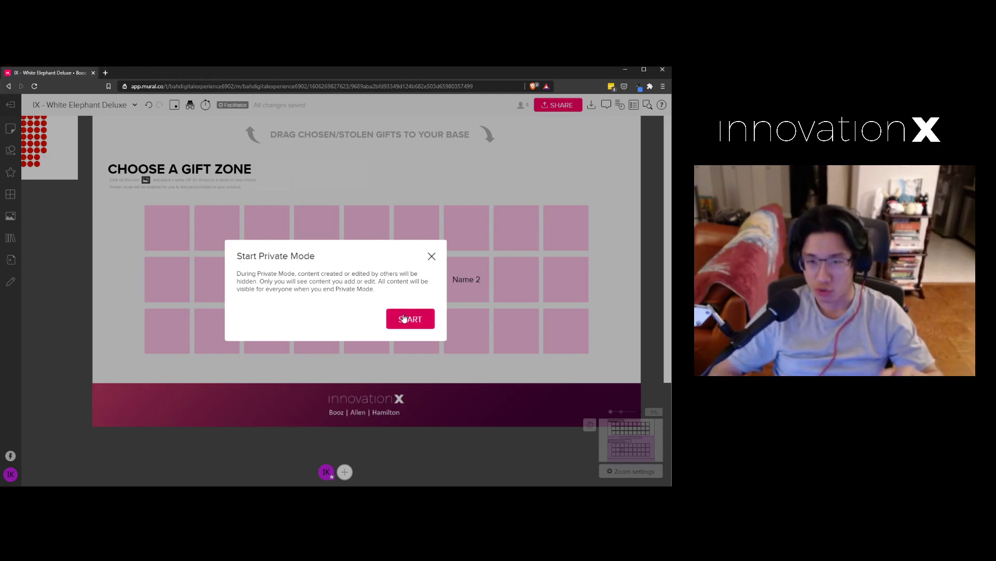
pyautogui.click(405, 319)
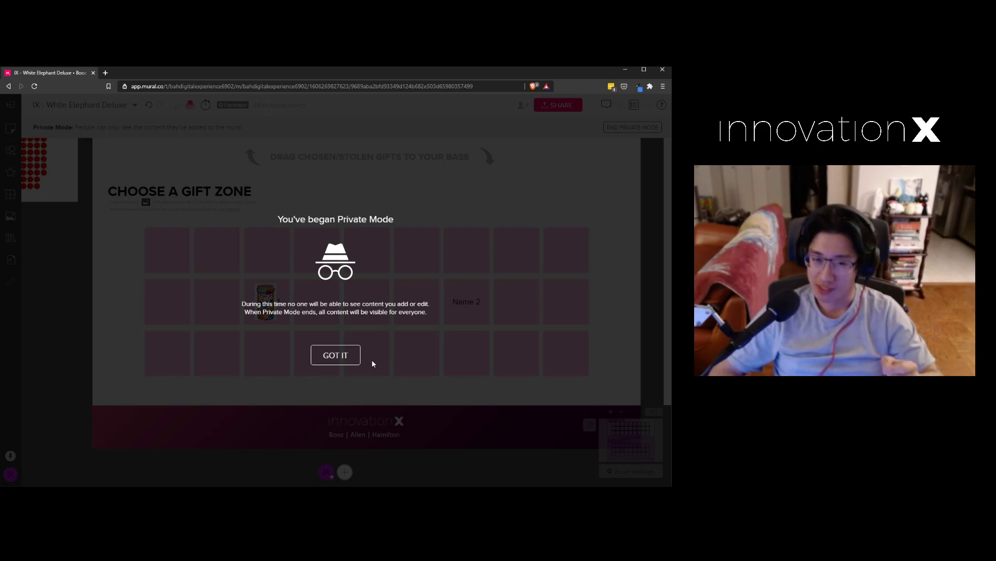
pyautogui.click(345, 359)
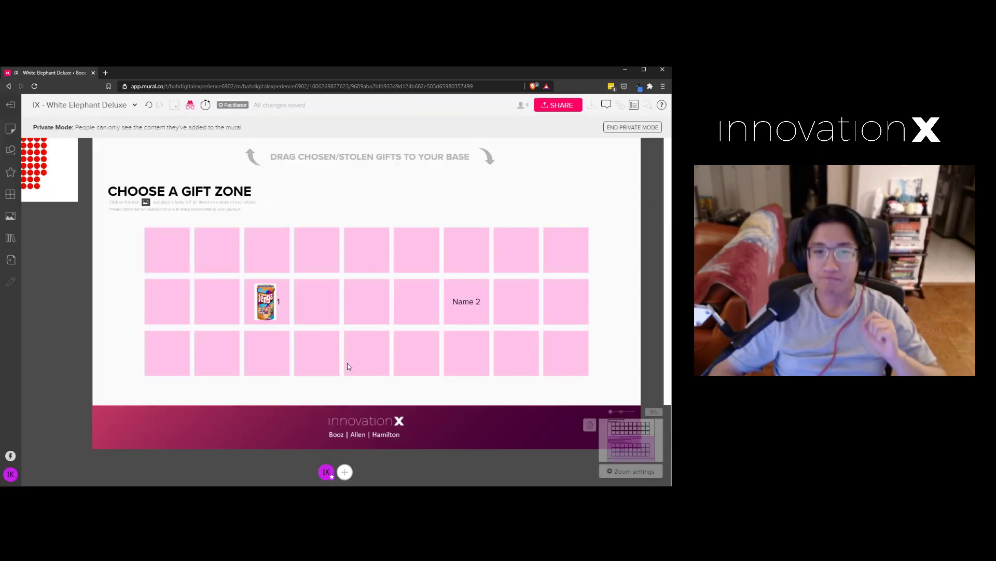
# Shift the Jenga can image slightly on the Name 1 gift zone, and delete it.
pyautogui.click(274, 303)
pyautogui.moveTo(274, 302)
pyautogui.mouseDown()
pyautogui.moveTo(284, 295)
pyautogui.moveTo(229, 301)
pyautogui.moveTo(277, 303)
pyautogui.mouseUp()
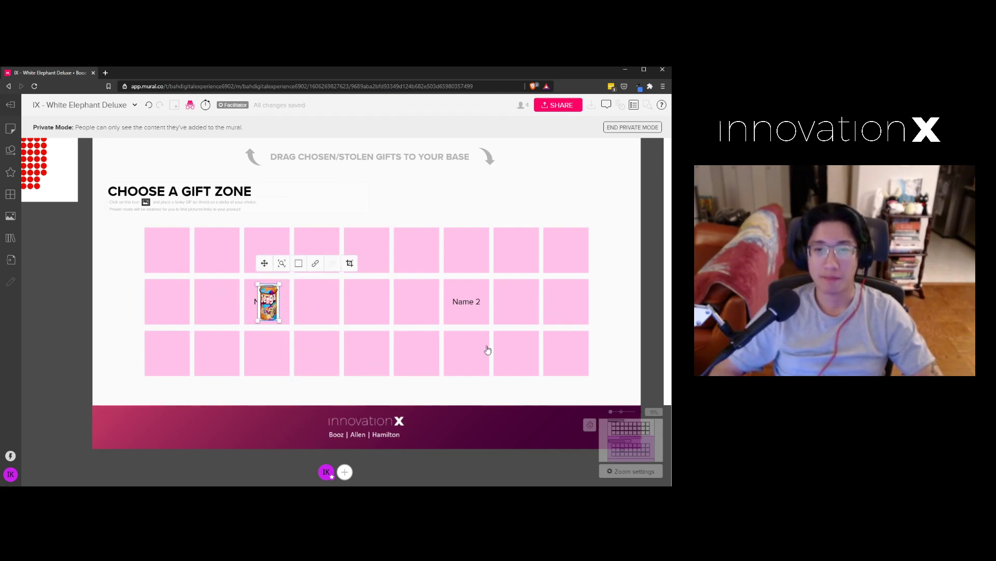
pyautogui.click(483, 306)
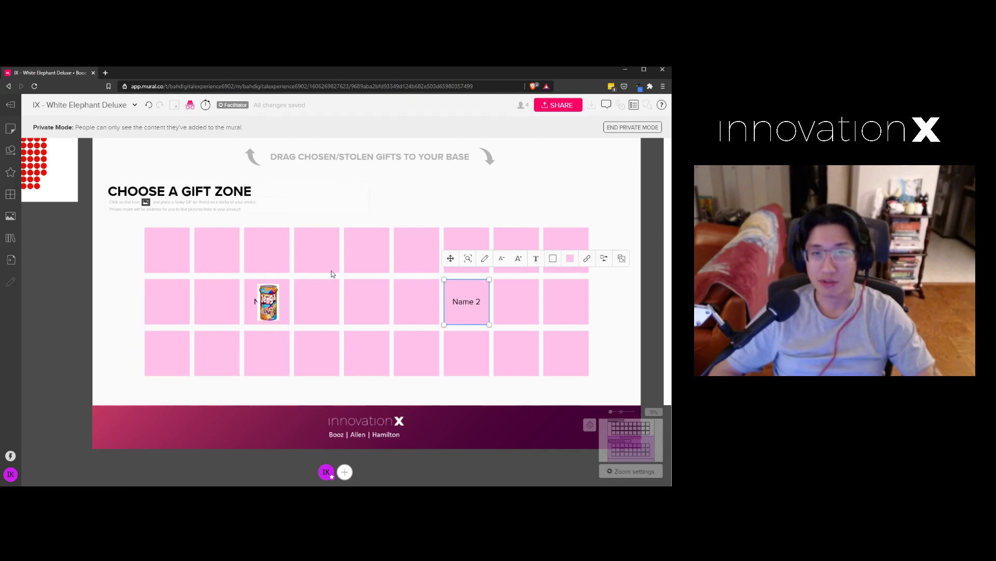
pyautogui.scroll(-1, 349, 218)
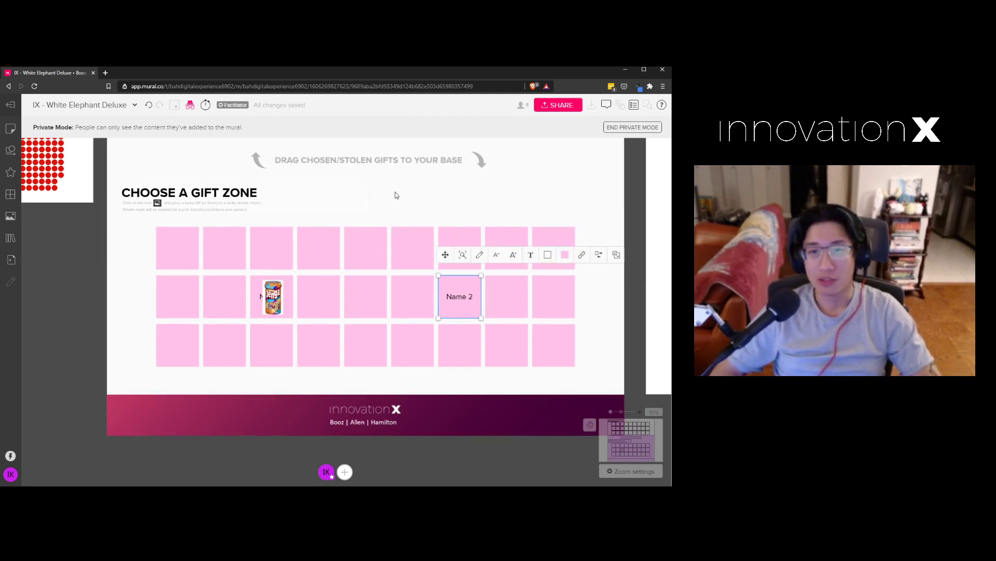
pyautogui.click(275, 298)
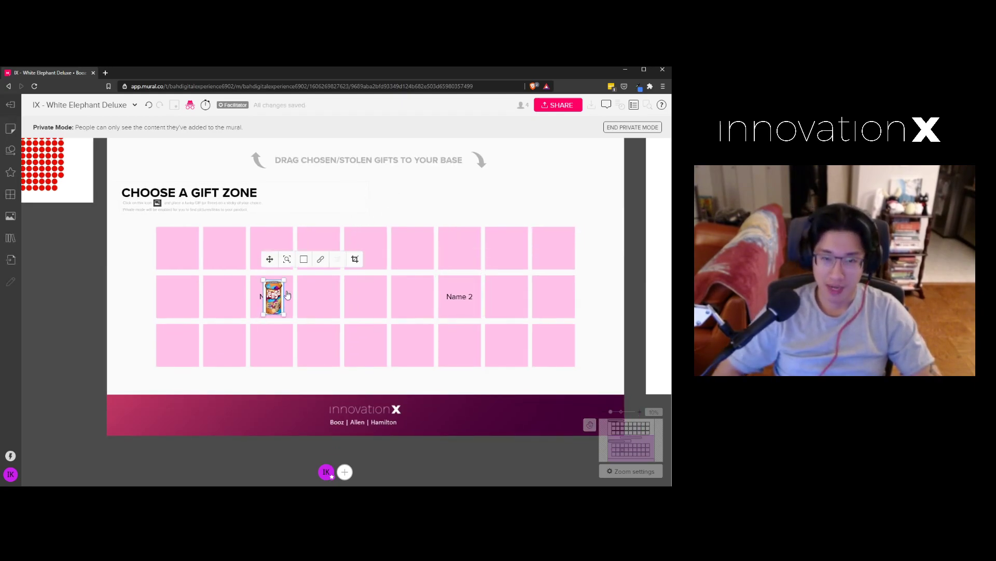
pyautogui.press('Delete')
# Copy the stacked example giftwrap images from the setup instructions.
pyautogui.scroll(-1, 412, 273)
pyautogui.moveTo(412, 220); pyautogui.dragTo(361, 364)
pyautogui.scroll(3, 388, 263)
pyautogui.scroll(4, 389, 262)
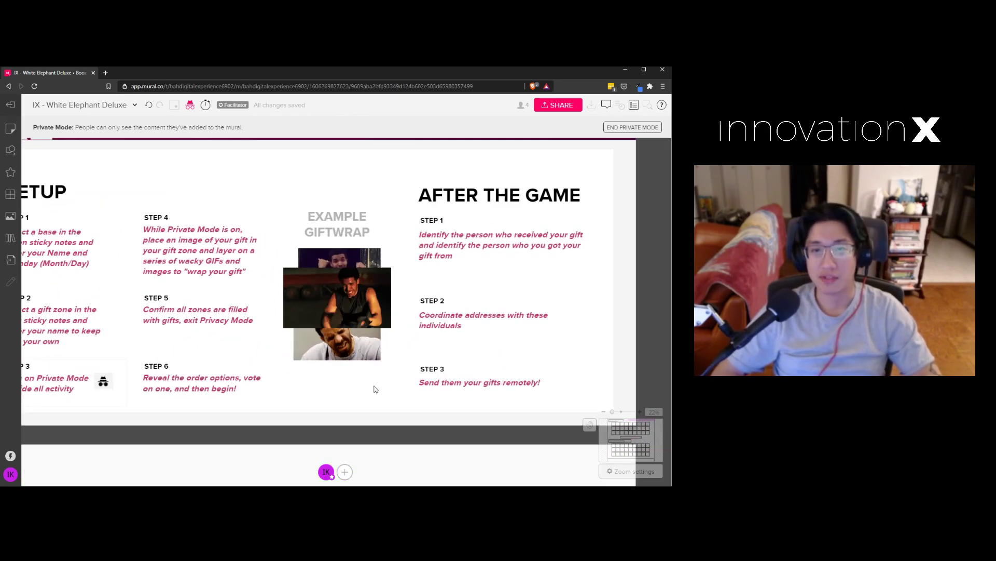
pyautogui.click(334, 266)
pyautogui.click(349, 397)
# Paste the giftwrap images over the Name 1 sticky note in the gift zone and deselect them.
pyautogui.moveTo(298, 404); pyautogui.dragTo(397, 220)
pyautogui.moveTo(296, 363); pyautogui.dragTo(394, 218)
pyautogui.moveTo(317, 460); pyautogui.dragTo(374, 167)
pyautogui.moveTo(307, 415); pyautogui.dragTo(365, 176)
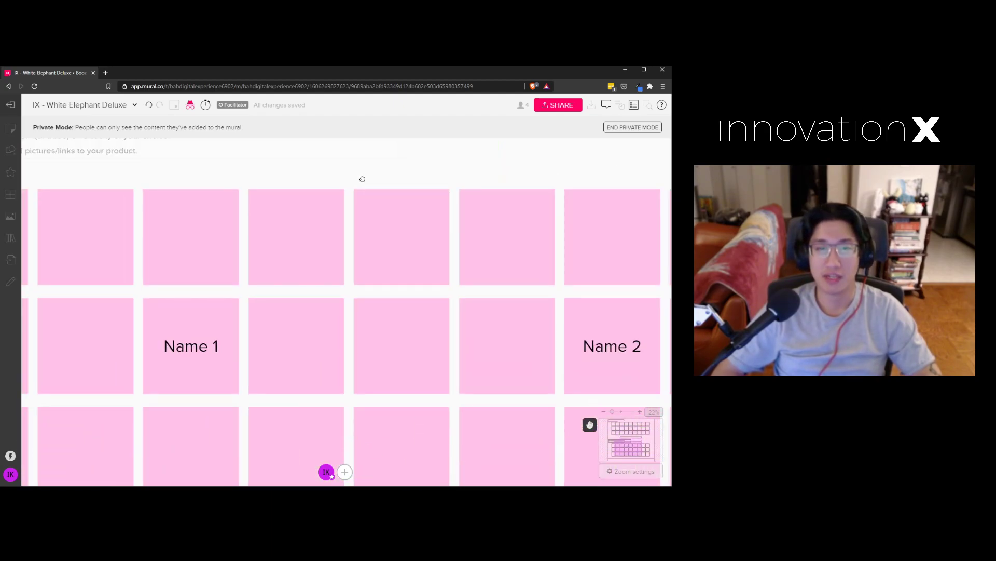
pyautogui.moveTo(179, 360); pyautogui.dragTo(252, 314)
pyautogui.click(261, 304)
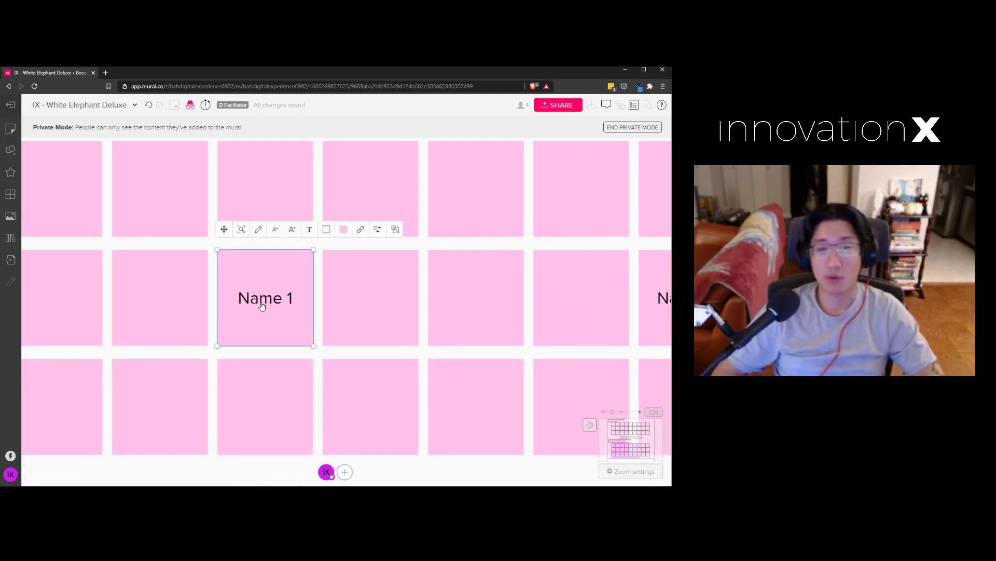
pyautogui.hotkey('ctrl', 'v')
pyautogui.click(194, 316)
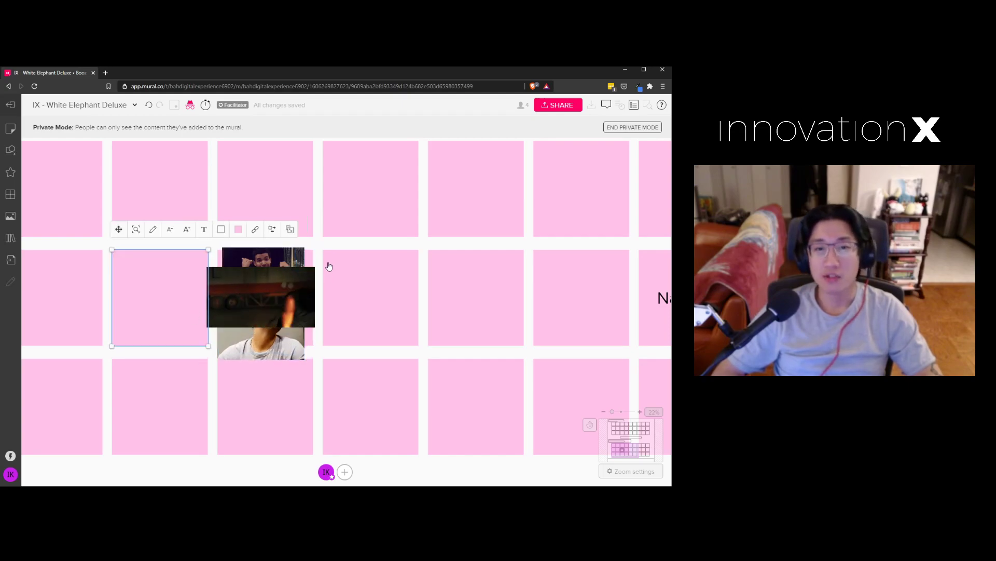
pyautogui.click(319, 246)
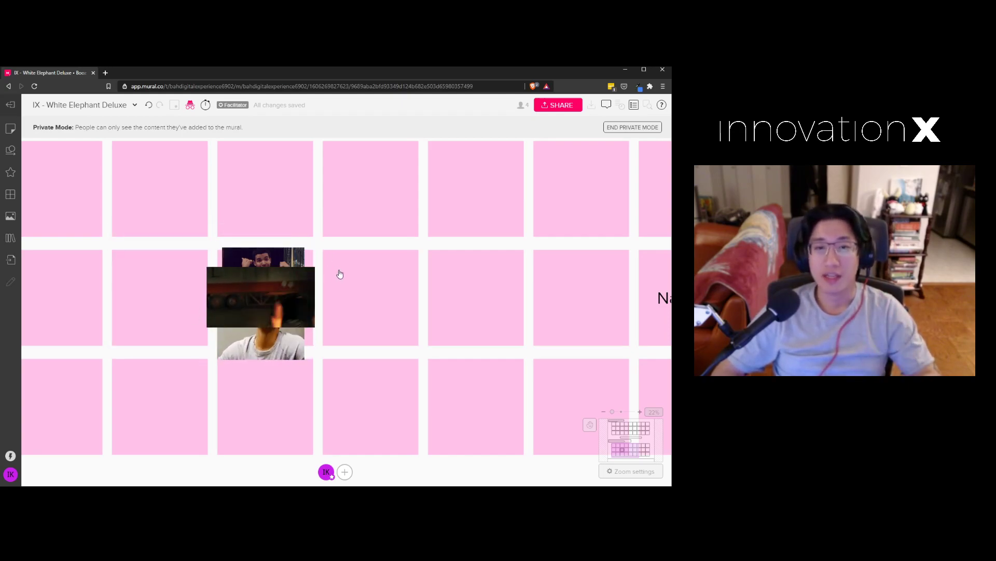
# Go through the gift zones one by one along the first row and into the second to check them for gifts.
pyautogui.scroll(-2, 320, 247)
pyautogui.moveTo(365, 261); pyautogui.dragTo(344, 263)
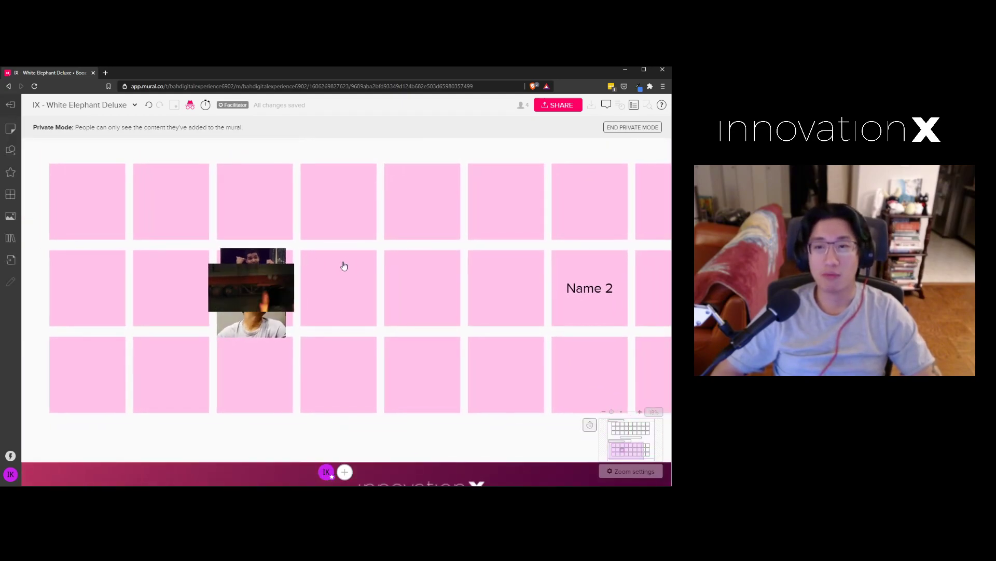
pyautogui.scroll(-2, 344, 264)
pyautogui.moveTo(419, 260); pyautogui.dragTo(364, 260)
pyautogui.scroll(-1, 364, 260)
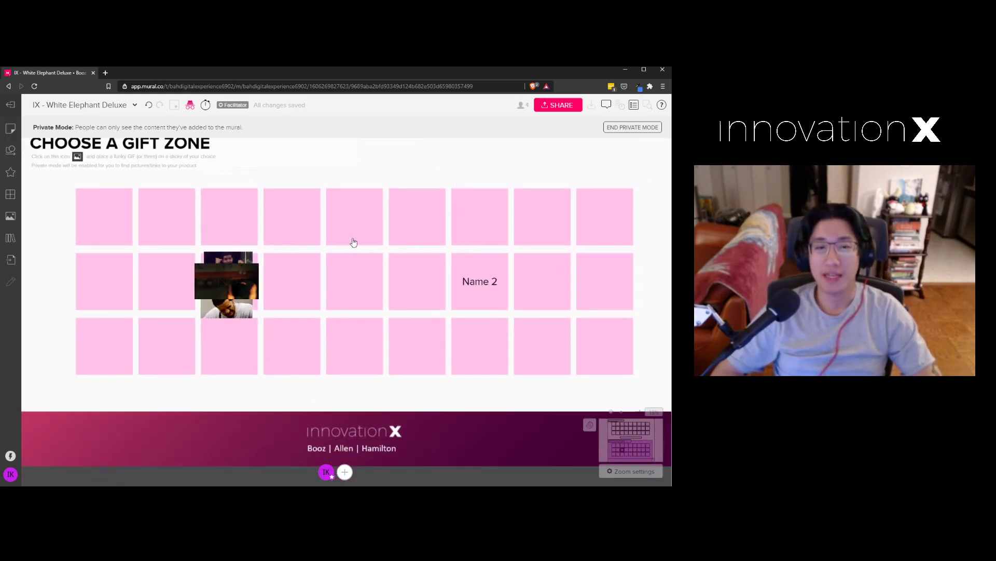
pyautogui.click(129, 212)
pyautogui.click(173, 209)
pyautogui.click(232, 215)
pyautogui.click(292, 218)
pyautogui.click(356, 218)
pyautogui.click(421, 218)
pyautogui.click(494, 216)
pyautogui.click(545, 213)
pyautogui.click(605, 216)
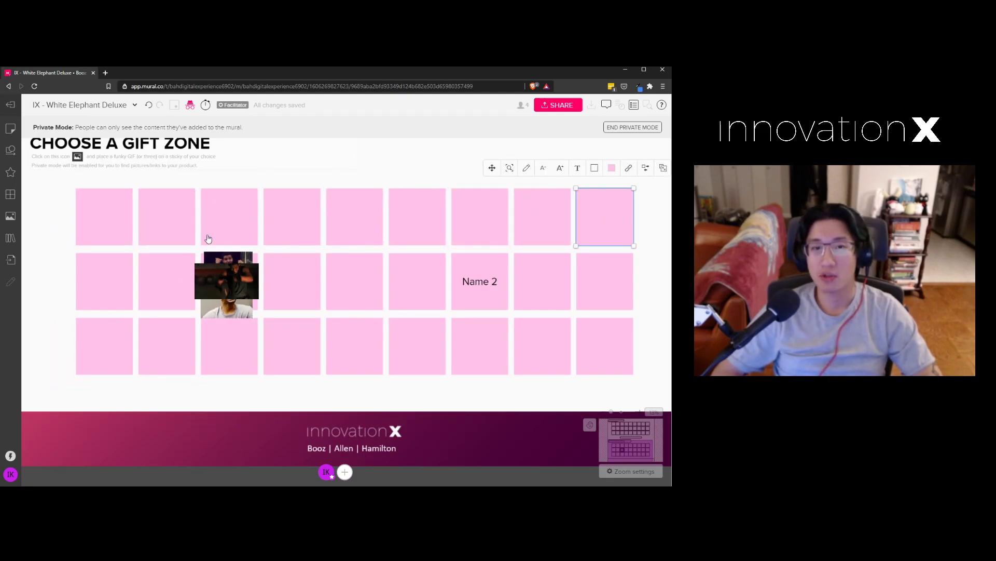
pyautogui.click(88, 262)
pyautogui.click(163, 275)
pyautogui.click(305, 279)
pyautogui.click(388, 279)
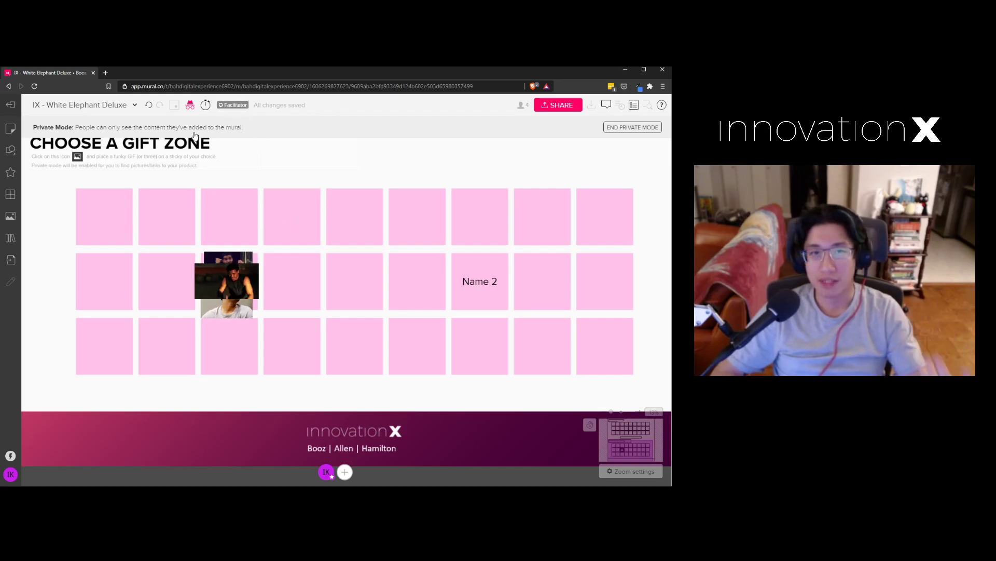
# End Private Mode and reveal all content on the mural.
pyautogui.click(193, 107)
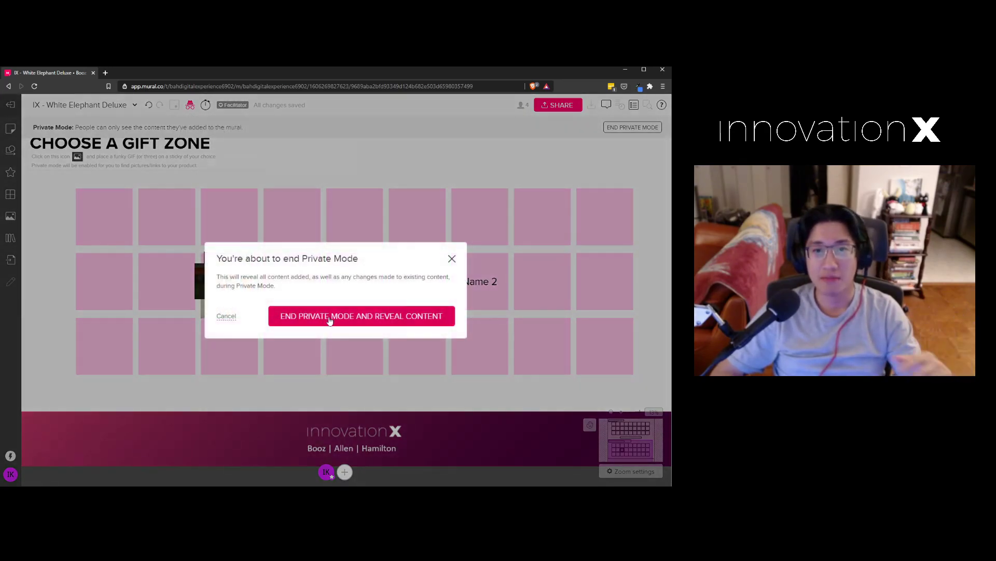
pyautogui.click(329, 322)
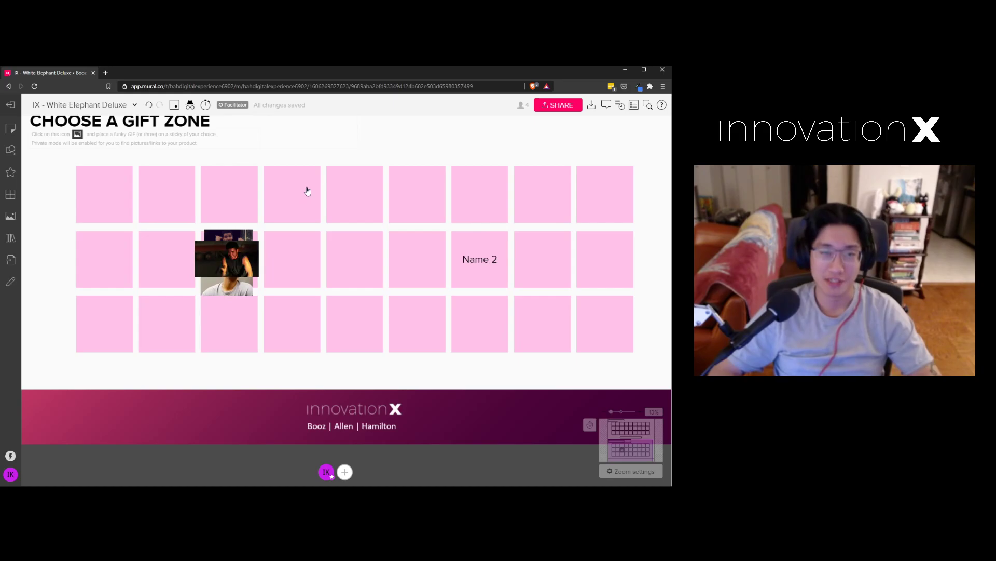
pyautogui.scroll(-1, 326, 173)
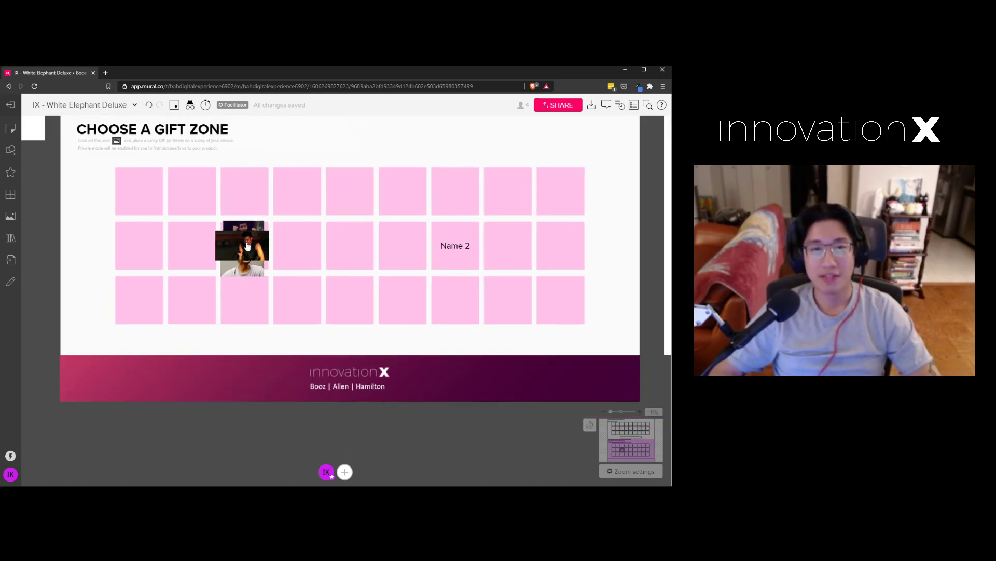
# Review the setup instructions on confirming filled gift zones, exiting Private Mode and voting on an order option.
pyautogui.scroll(-1, 281, 263)
pyautogui.moveTo(394, 212); pyautogui.dragTo(390, 405)
pyautogui.moveTo(359, 262); pyautogui.dragTo(317, 395)
pyautogui.scroll(4, 364, 262)
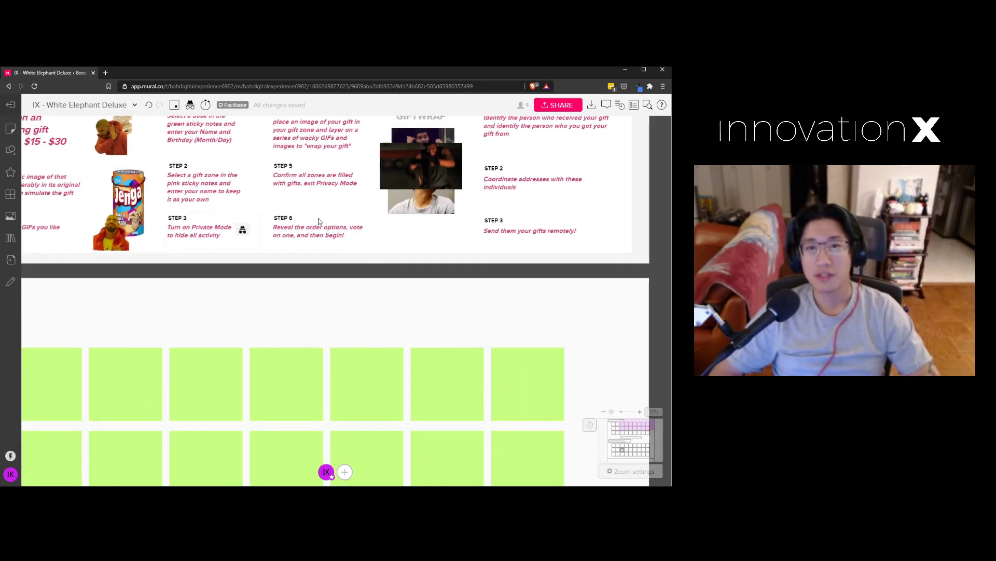
pyautogui.scroll(-1, 307, 289)
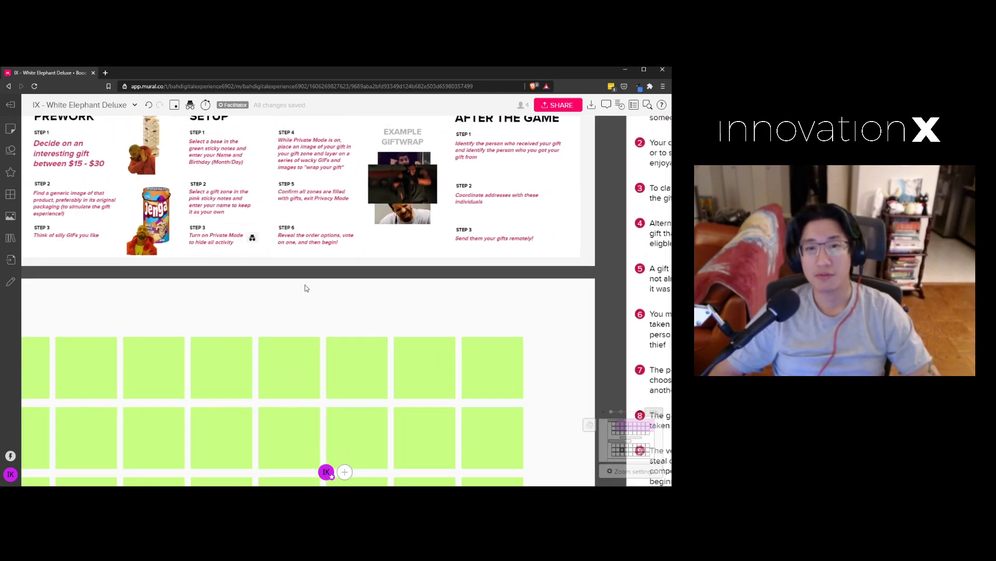
pyautogui.scroll(-1, 306, 289)
pyautogui.scroll(1, 291, 271)
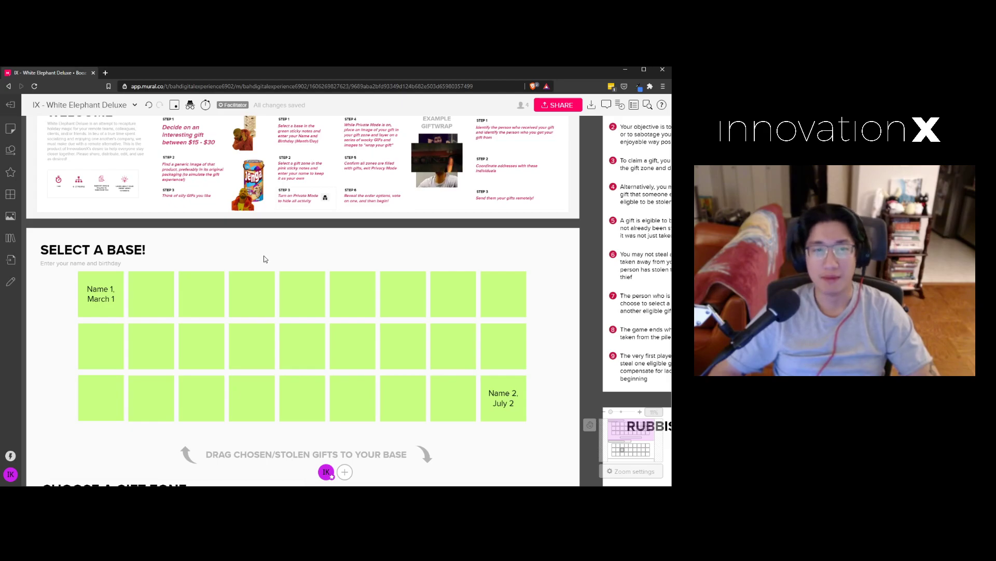
# Go to the Vote on an Order Mode section and select the alien, Santa, star and flame cards in turn.
pyautogui.scroll(-3, 263, 259)
pyautogui.moveTo(194, 268); pyautogui.dragTo(371, 287)
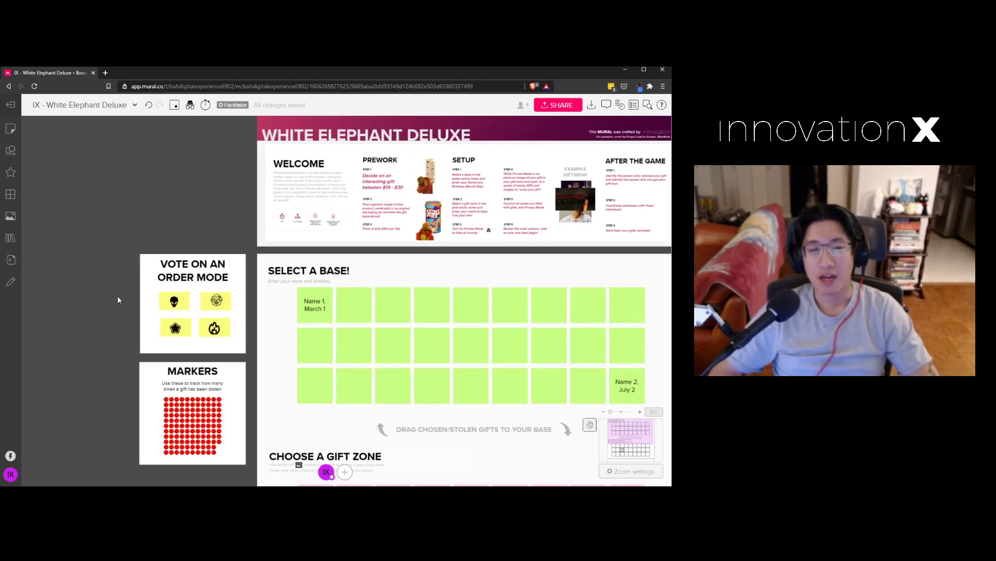
pyautogui.scroll(10, 134, 293)
pyautogui.moveTo(326, 323); pyautogui.dragTo(352, 347)
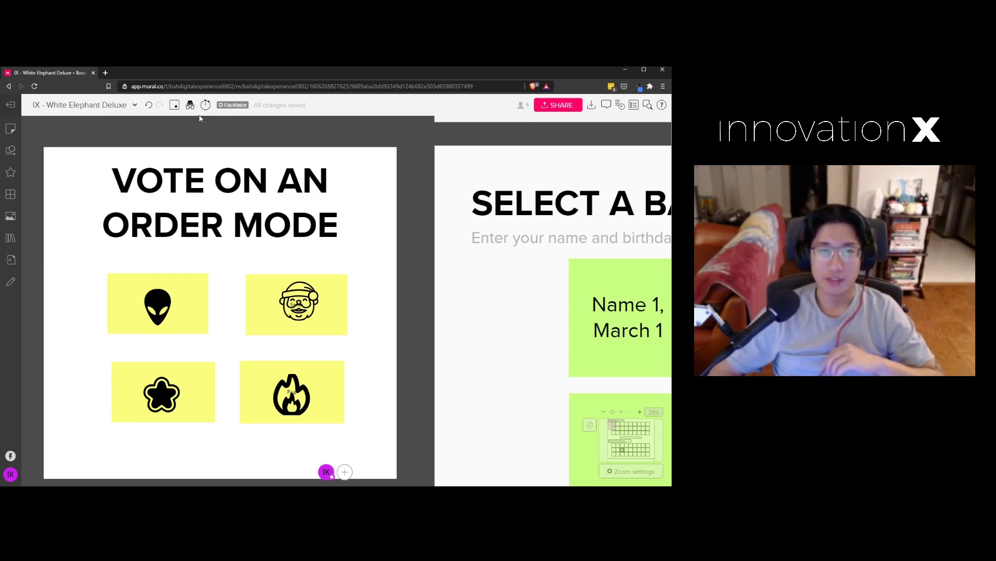
pyautogui.click(177, 311)
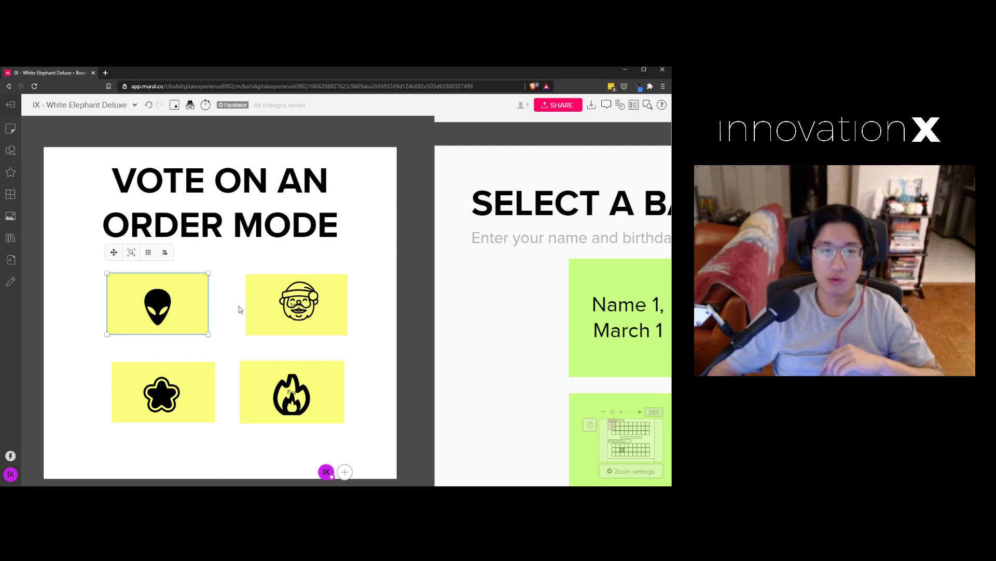
pyautogui.click(320, 308)
pyautogui.click(177, 385)
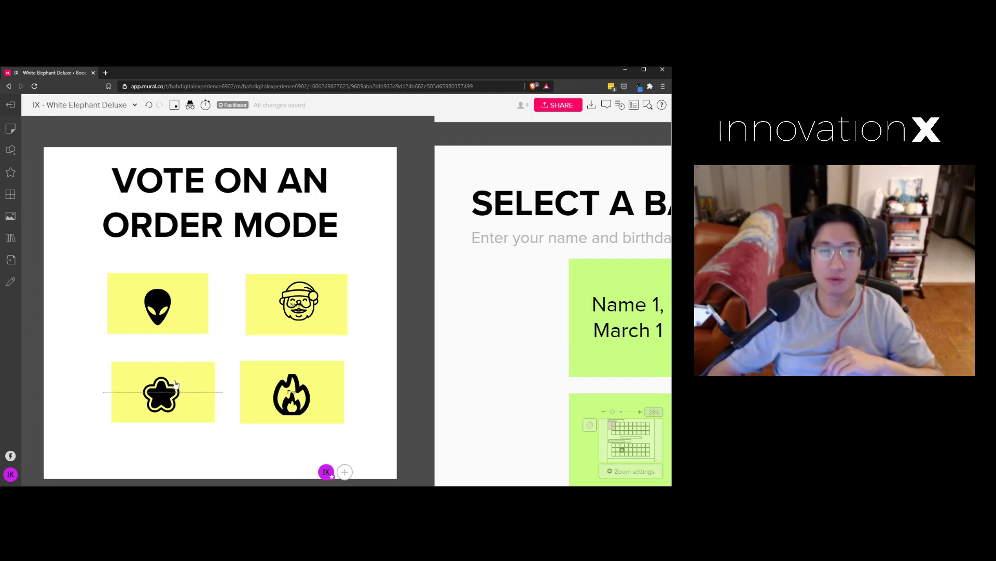
pyautogui.click(308, 390)
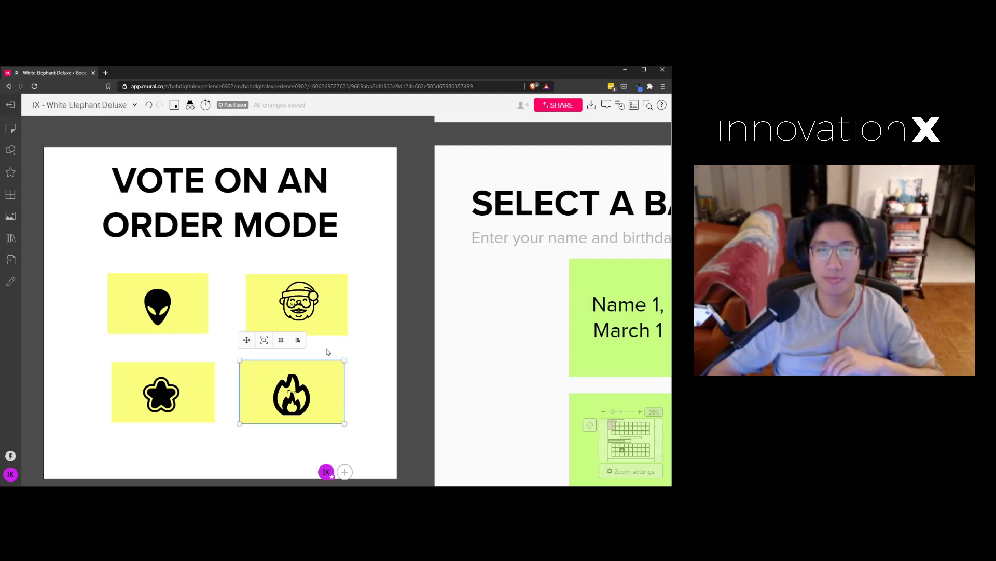
pyautogui.click(348, 268)
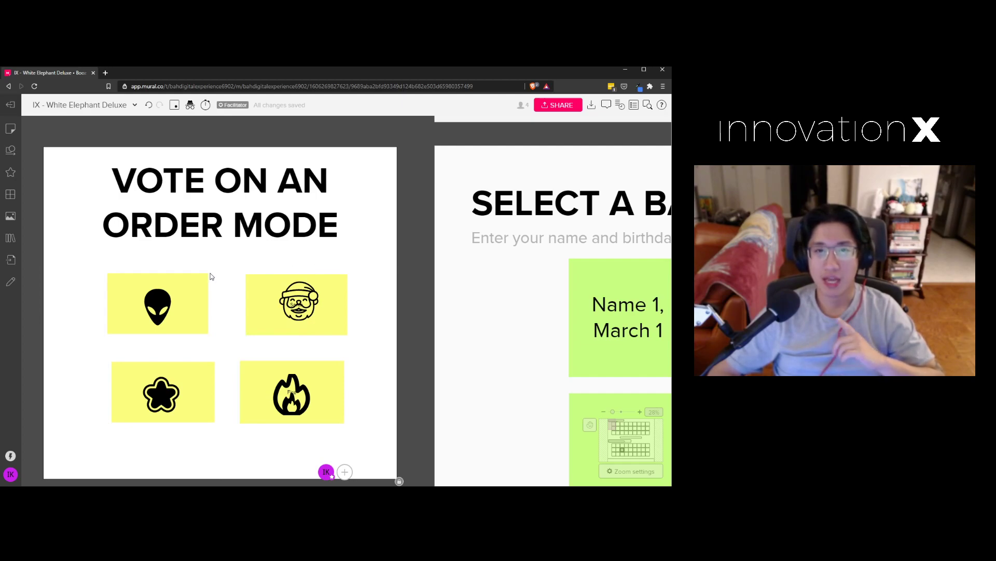
# Move the alien cover aside to read the order rule beneath it, and put the cover back.
pyautogui.moveTo(186, 311); pyautogui.dragTo(179, 236)
pyautogui.click(227, 333)
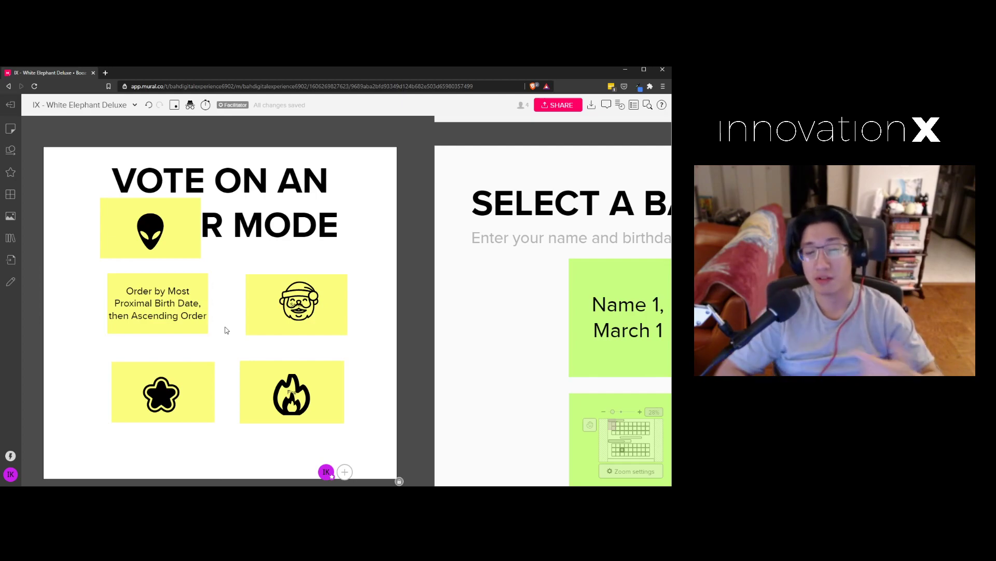
pyautogui.moveTo(159, 243); pyautogui.dragTo(167, 315)
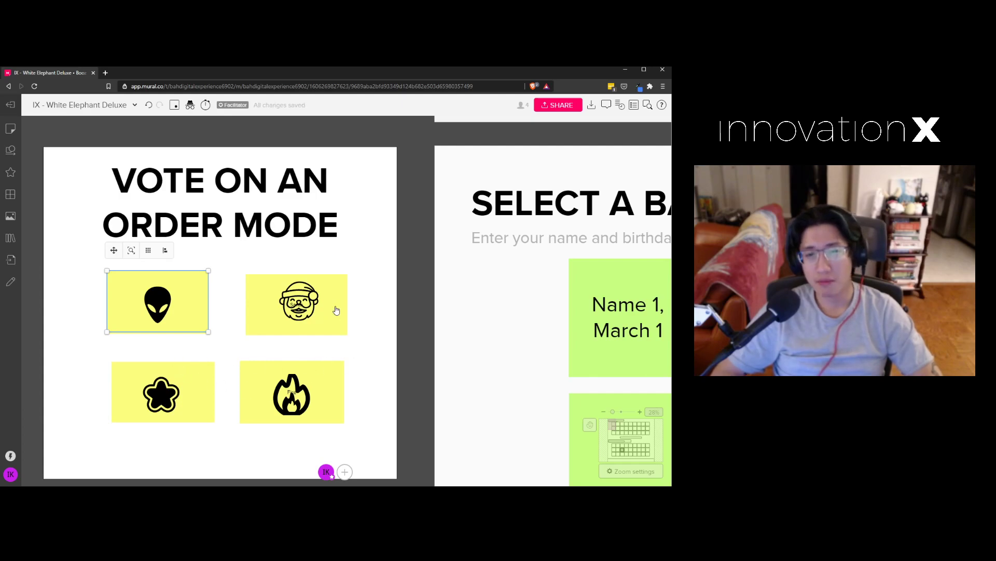
pyautogui.click(364, 367)
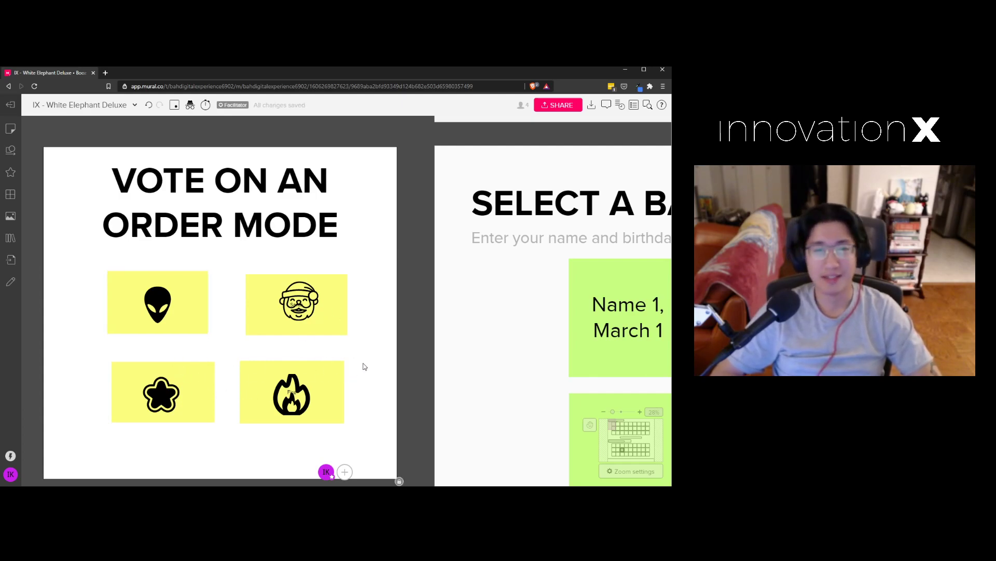
# Examine the bases and gift zones, picking out the Name 1, March 1 base and its wrapped gift.
pyautogui.scroll(-1, 362, 357)
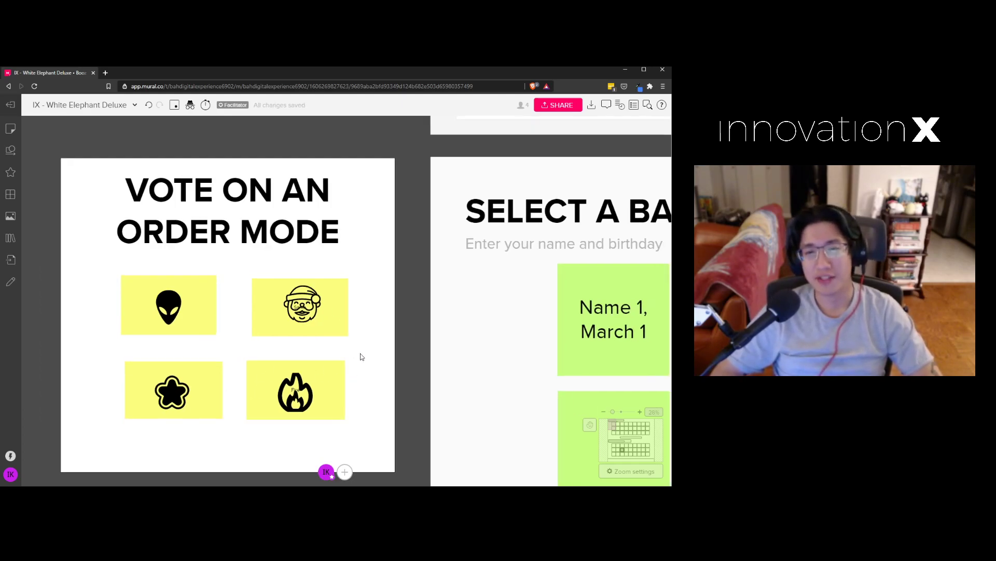
pyautogui.scroll(-3, 327, 345)
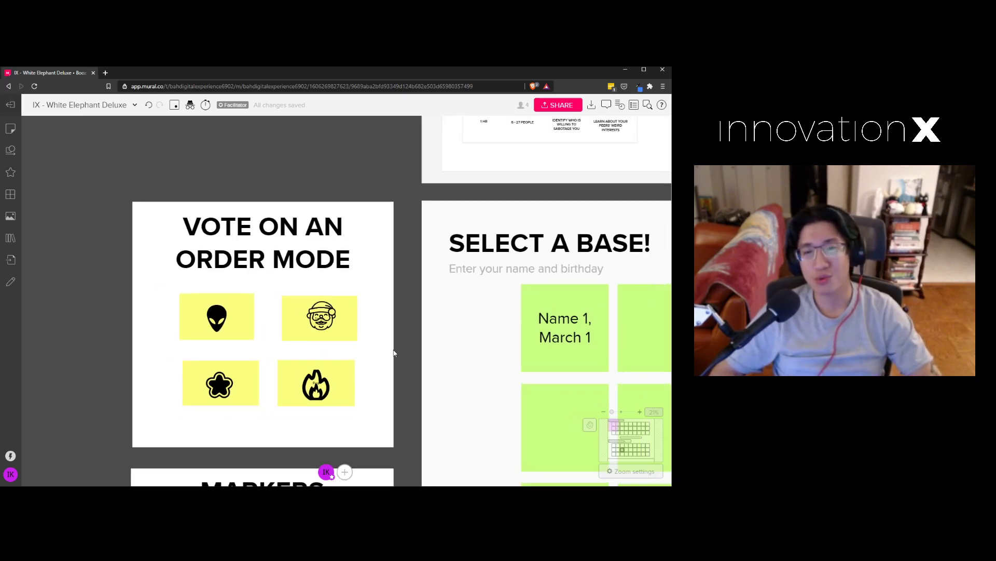
pyautogui.scroll(-4, 260, 329)
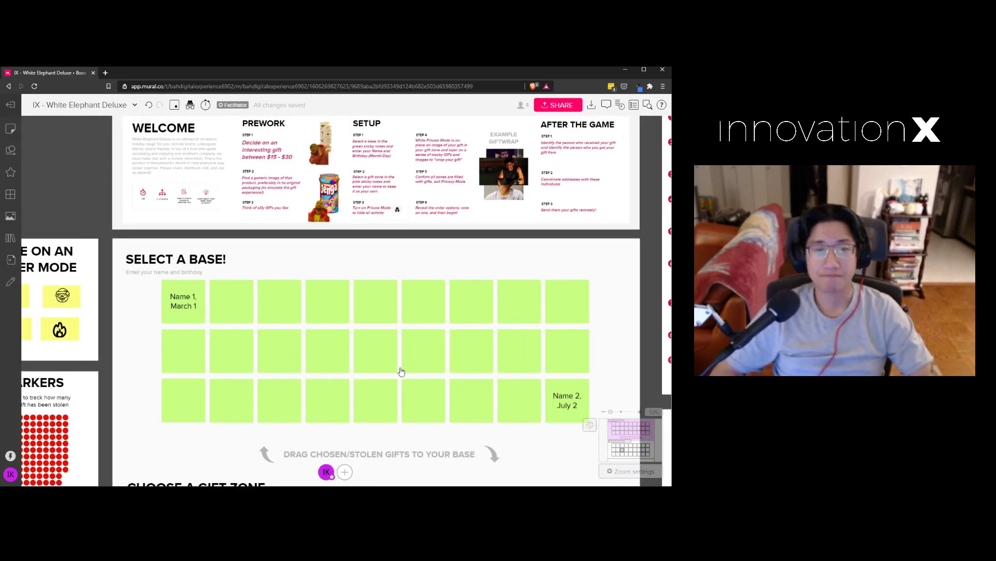
pyautogui.moveTo(419, 360); pyautogui.dragTo(414, 296)
pyautogui.scroll(3, 323, 403)
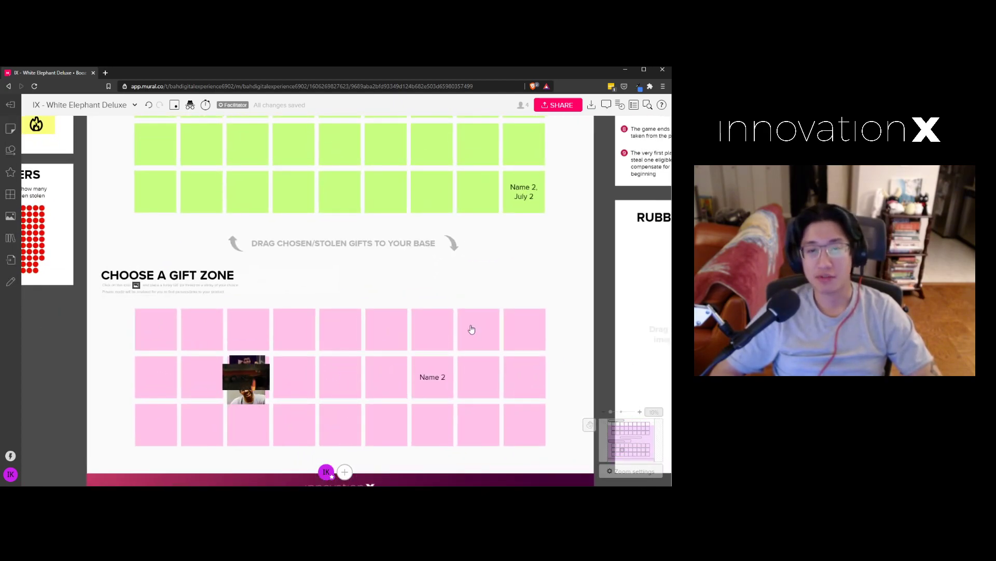
pyautogui.moveTo(478, 287); pyautogui.dragTo(467, 330)
pyautogui.scroll(-3, 444, 298)
pyautogui.click(252, 200)
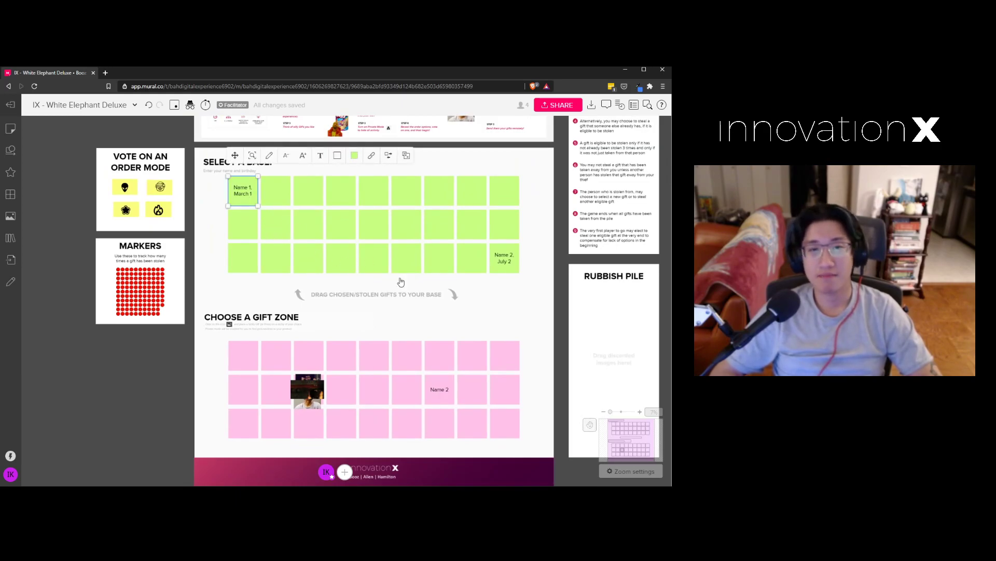
pyautogui.moveTo(407, 322); pyautogui.dragTo(375, 299)
pyautogui.scroll(2, 325, 399)
pyautogui.scroll(2, 338, 389)
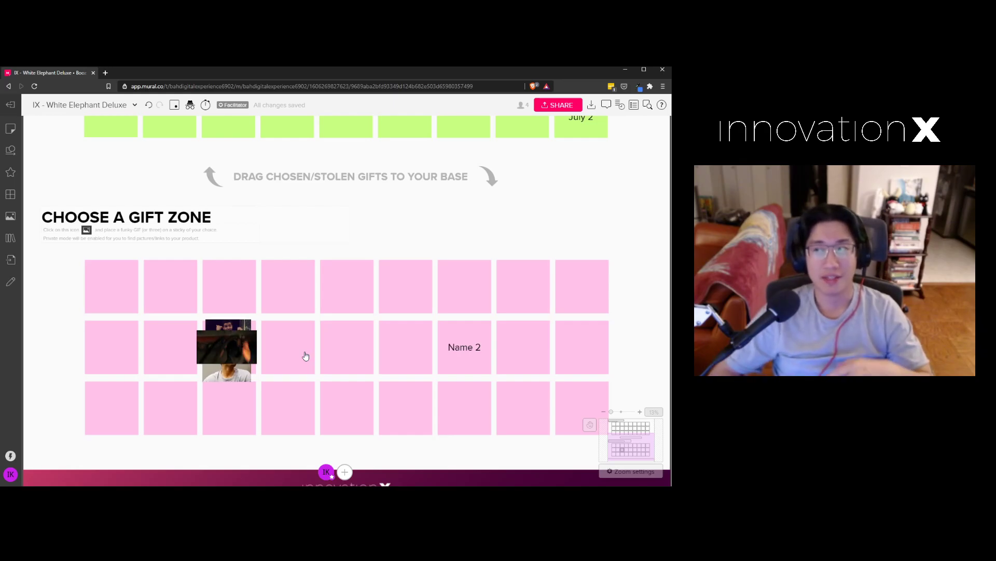
pyautogui.scroll(-4, 336, 275)
pyautogui.moveTo(421, 248); pyautogui.dragTo(410, 287)
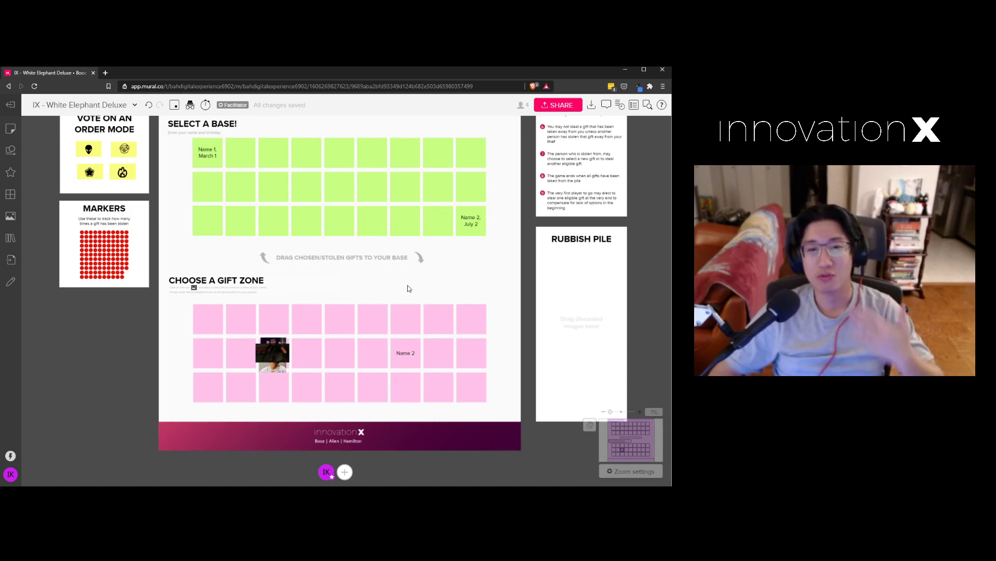
pyautogui.click(251, 321)
pyautogui.click(454, 288)
# Unwrap the Name 1 gift by moving its three giftwrap images above the gift zones, and select the Jenga image.
pyautogui.scroll(1, 354, 348)
pyautogui.scroll(2, 354, 351)
pyautogui.moveTo(254, 337); pyautogui.dragTo(268, 265)
pyautogui.scroll(2, 246, 384)
pyautogui.scroll(3, 247, 384)
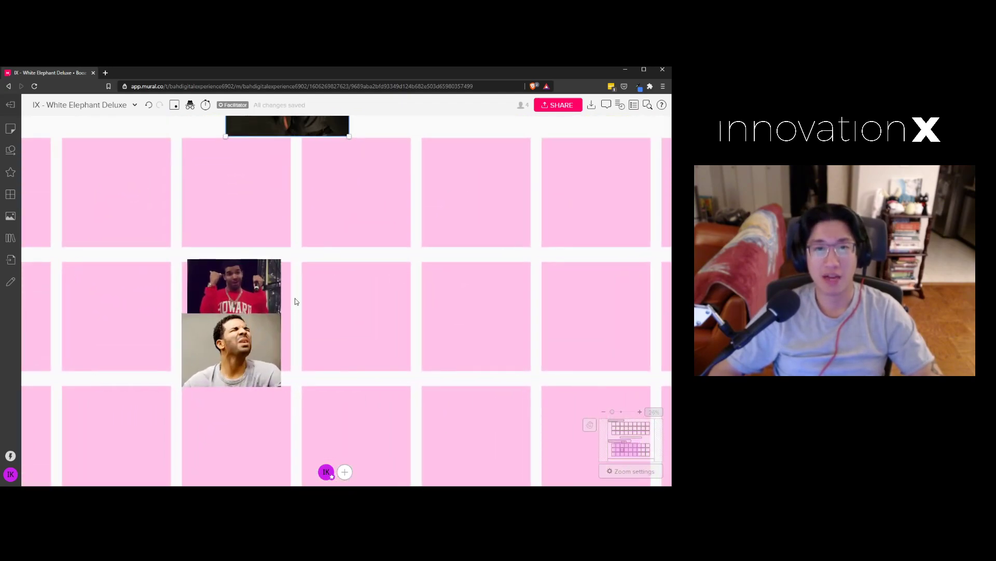
pyautogui.scroll(-1, 295, 300)
pyautogui.moveTo(245, 338); pyautogui.dragTo(345, 145)
pyautogui.moveTo(269, 310); pyautogui.dragTo(418, 151)
pyautogui.click(267, 311)
pyautogui.scroll(-2, 327, 311)
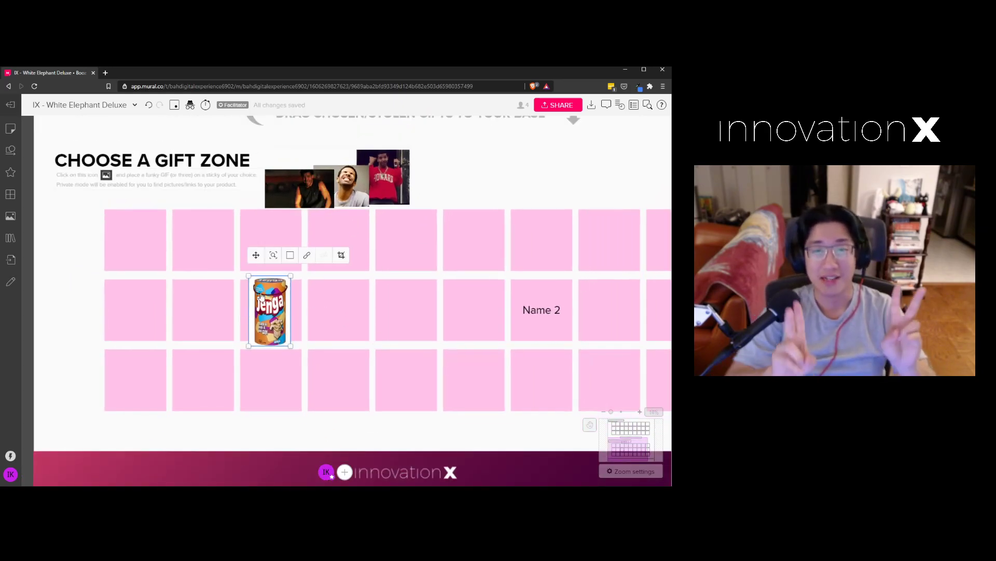
# Move the unwrapped Jenga gift from the gift zone onto the Name 1, March 1 base.
pyautogui.scroll(-1, 499, 184)
pyautogui.moveTo(493, 186); pyautogui.dragTo(493, 357)
pyautogui.scroll(-2, 483, 366)
pyautogui.moveTo(336, 441); pyautogui.dragTo(236, 153)
pyautogui.scroll(2, 303, 184)
pyautogui.moveTo(305, 185); pyautogui.dragTo(287, 348)
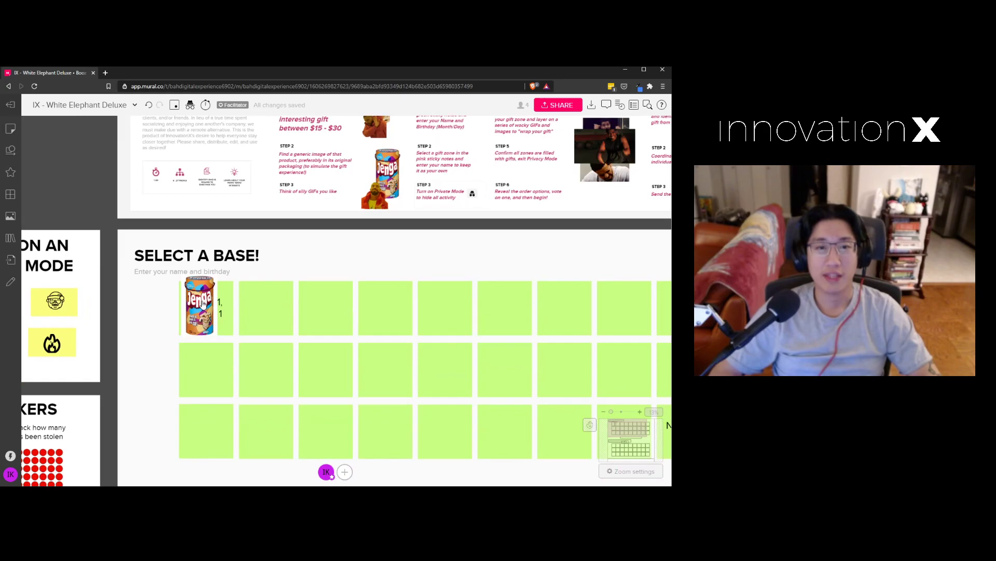
pyautogui.moveTo(203, 307); pyautogui.dragTo(216, 315)
pyautogui.click(341, 281)
pyautogui.click(213, 311)
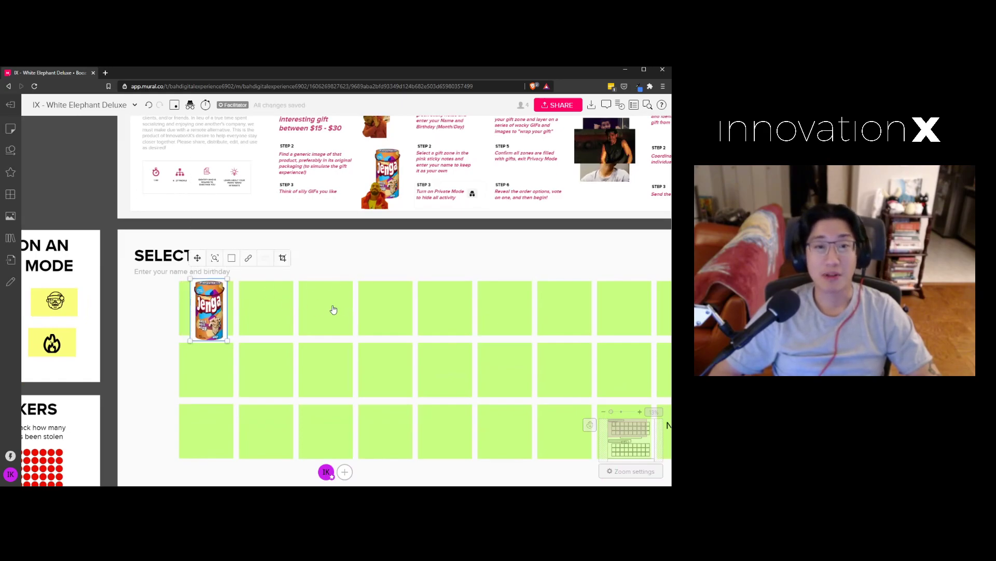
# Paste a second Jenga image over the Name 1 gift zone and cover it with the dark giftwrap image.
pyautogui.scroll(-1, 362, 272)
pyautogui.scroll(-1, 362, 272)
pyautogui.moveTo(442, 399); pyautogui.dragTo(376, 369)
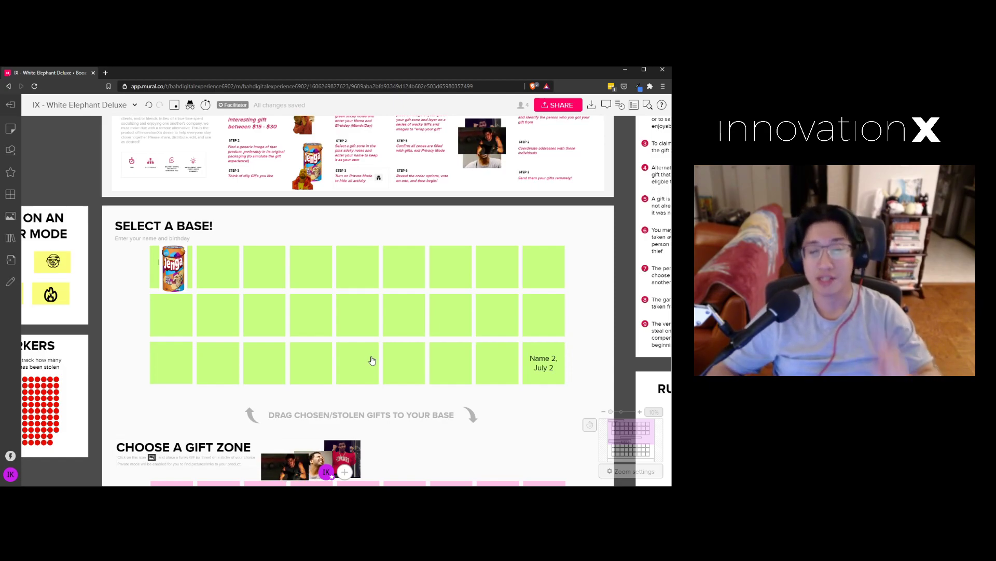
pyautogui.scroll(-2, 216, 245)
pyautogui.hotkey('ctrl', 'v')
pyautogui.moveTo(280, 451); pyautogui.dragTo(262, 426)
pyautogui.moveTo(276, 345); pyautogui.dragTo(270, 427)
pyautogui.click(394, 335)
pyautogui.click(283, 433)
pyautogui.hotkey('ctrl', 'x')
pyautogui.hotkey('ctrl', 'v')
pyautogui.click(419, 311)
pyautogui.moveTo(419, 310); pyautogui.dragTo(413, 349)
pyautogui.scroll(-1, 398, 339)
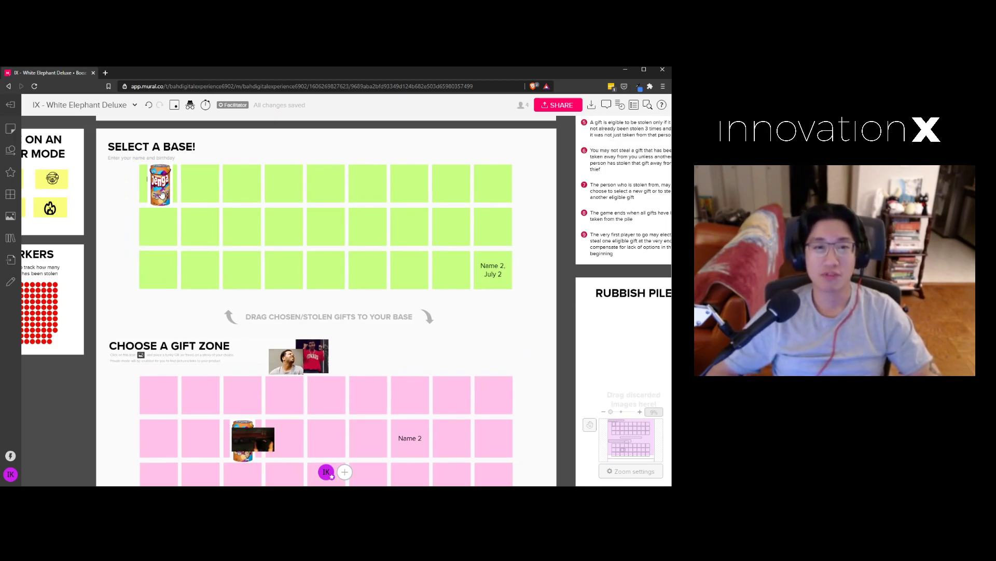
# Move the Jenga gift from the Name 1 base to the Name 2 base and place red steal markers on it.
pyautogui.moveTo(162, 194); pyautogui.dragTo(499, 280)
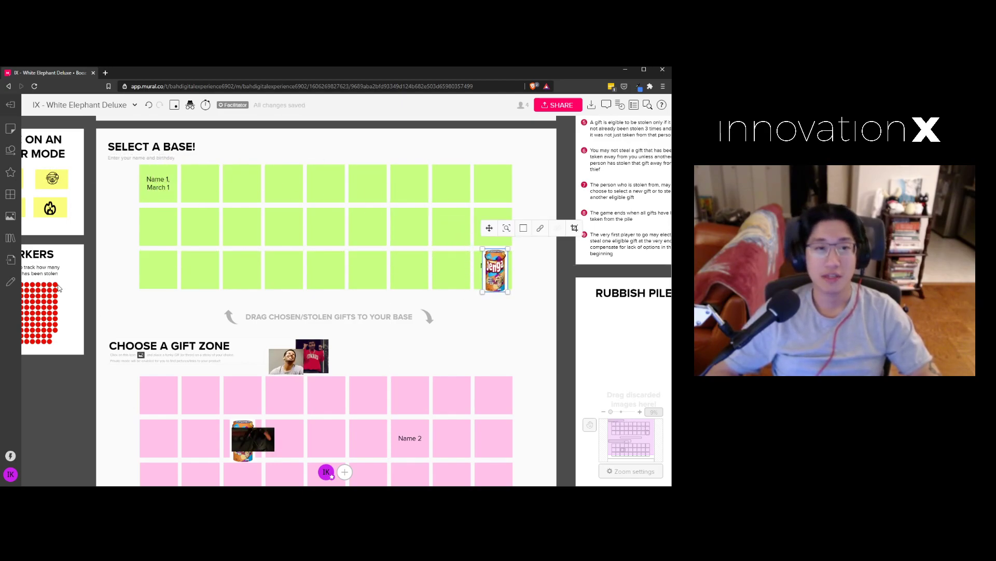
pyautogui.moveTo(56, 285); pyautogui.dragTo(153, 275)
pyautogui.moveTo(501, 264); pyautogui.dragTo(501, 264)
pyautogui.click(529, 265)
pyautogui.click(56, 291)
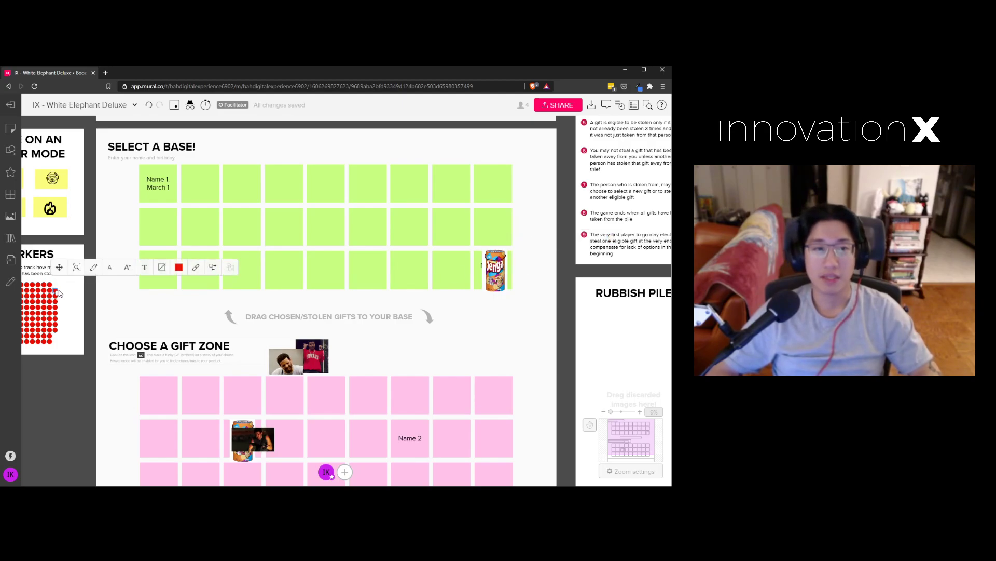
pyautogui.moveTo(64, 293)
pyautogui.mouseDown()
pyautogui.moveTo(524, 280)
pyautogui.moveTo(497, 265)
pyautogui.mouseUp()
pyautogui.click(530, 274)
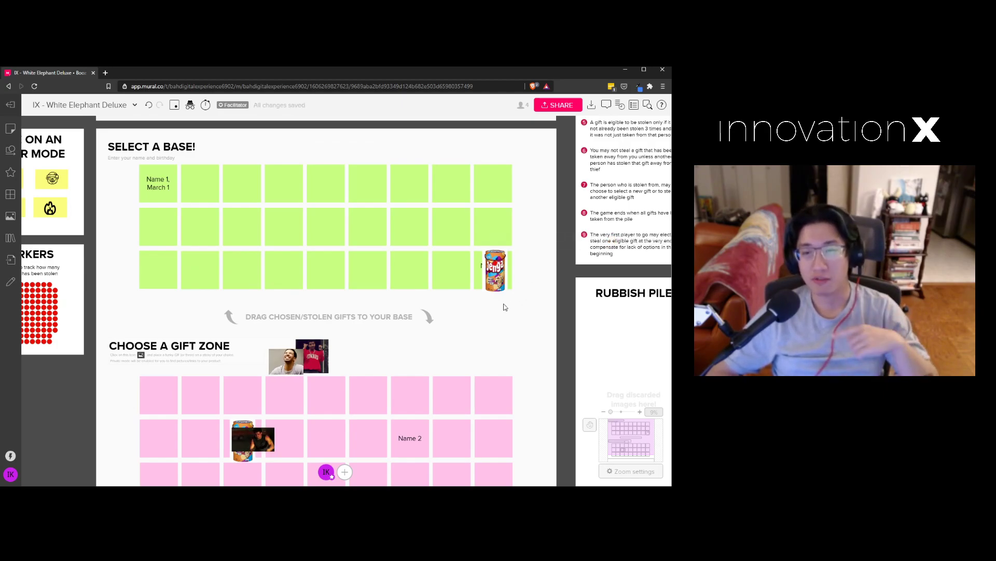
# Move the remaining Jenga gift from the gift zone onto the Name 1 base.
pyautogui.scroll(-2, 412, 345)
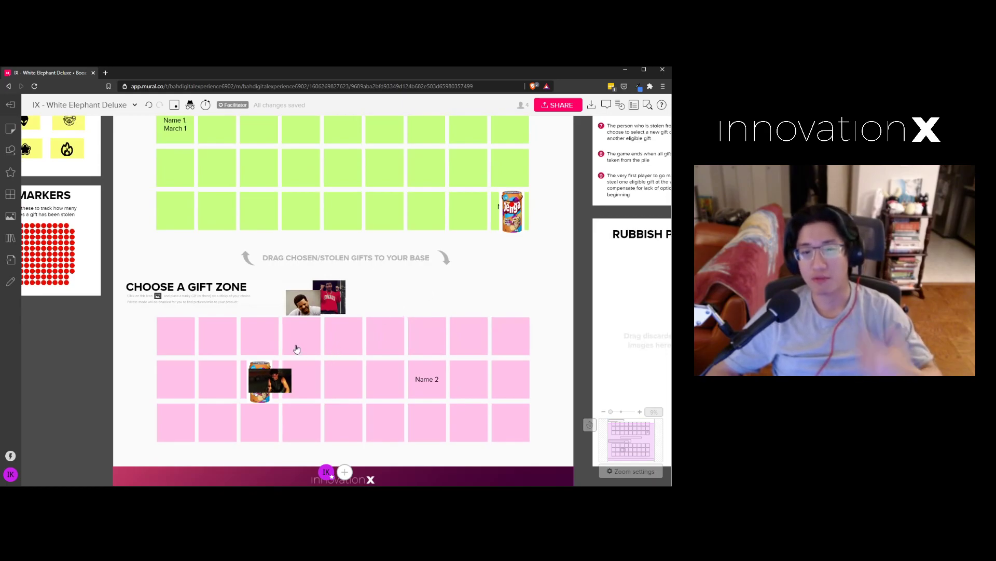
pyautogui.scroll(-1, 294, 348)
pyautogui.moveTo(261, 367); pyautogui.dragTo(185, 180)
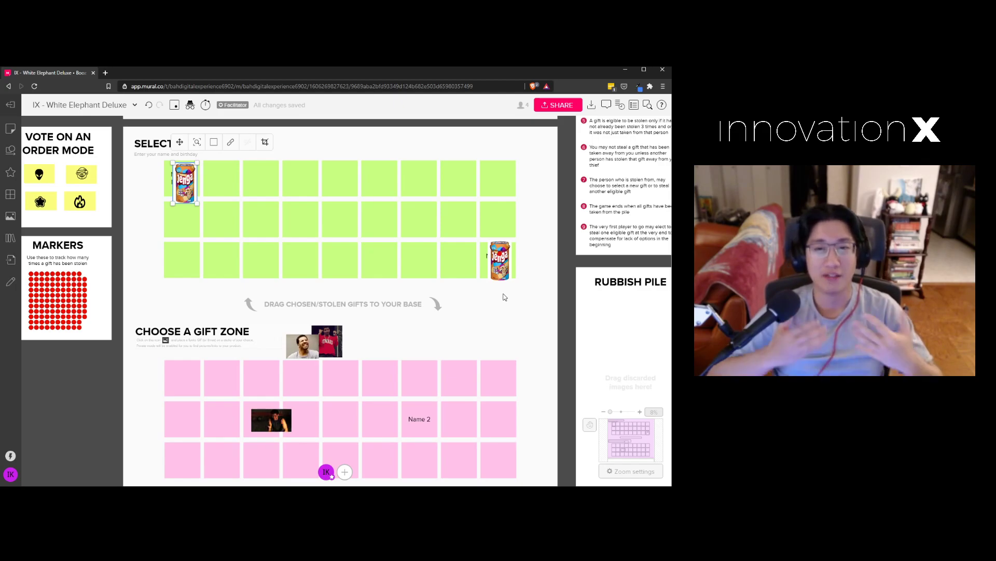
# Discard the three giftwrap images in the Rubbish Pile.
pyautogui.scroll(3, 507, 303)
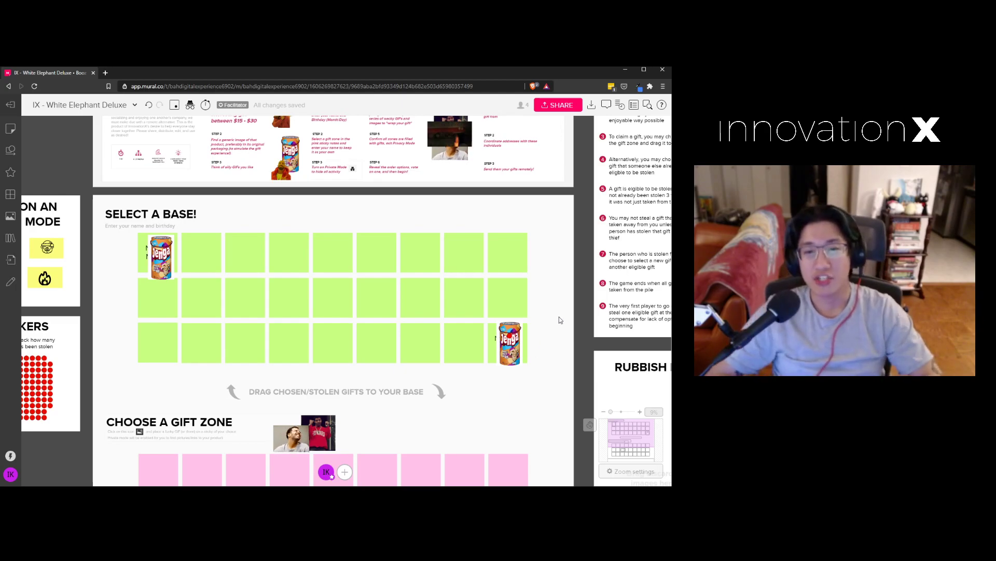
pyautogui.scroll(-2, 497, 435)
pyautogui.moveTo(497, 461); pyautogui.dragTo(460, 369)
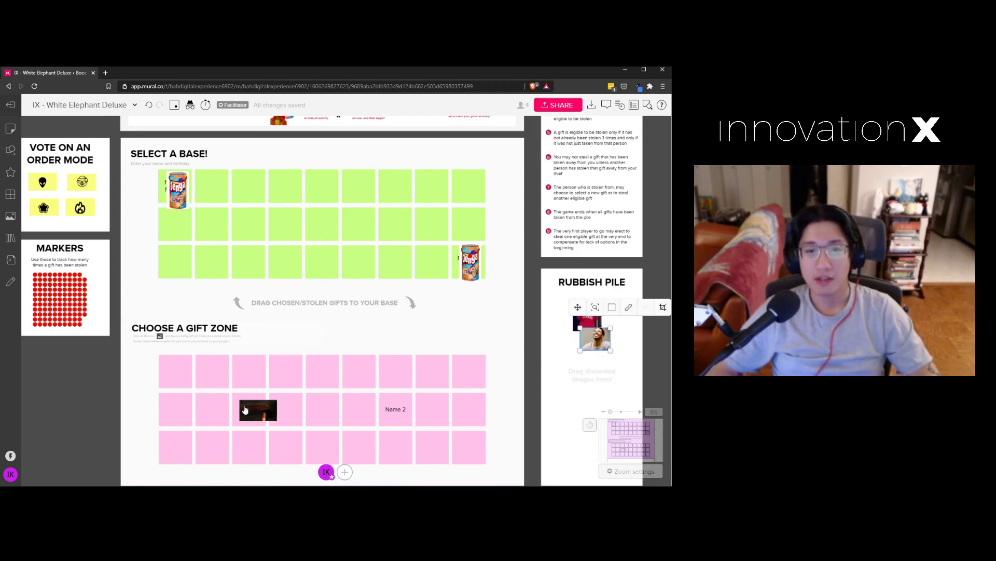
pyautogui.scroll(3, 436, 272)
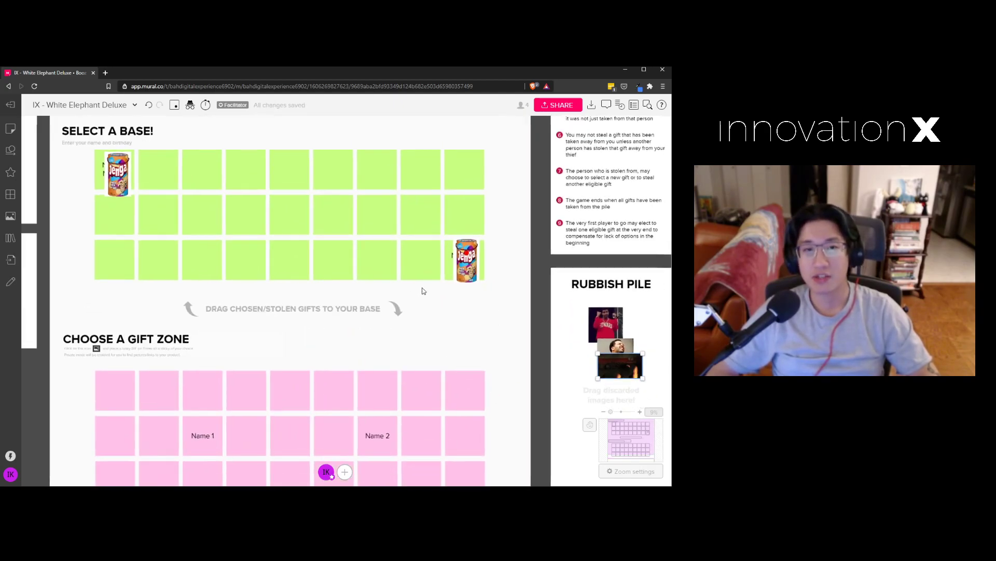
pyautogui.scroll(-2, 309, 338)
pyautogui.moveTo(309, 337); pyautogui.dragTo(358, 349)
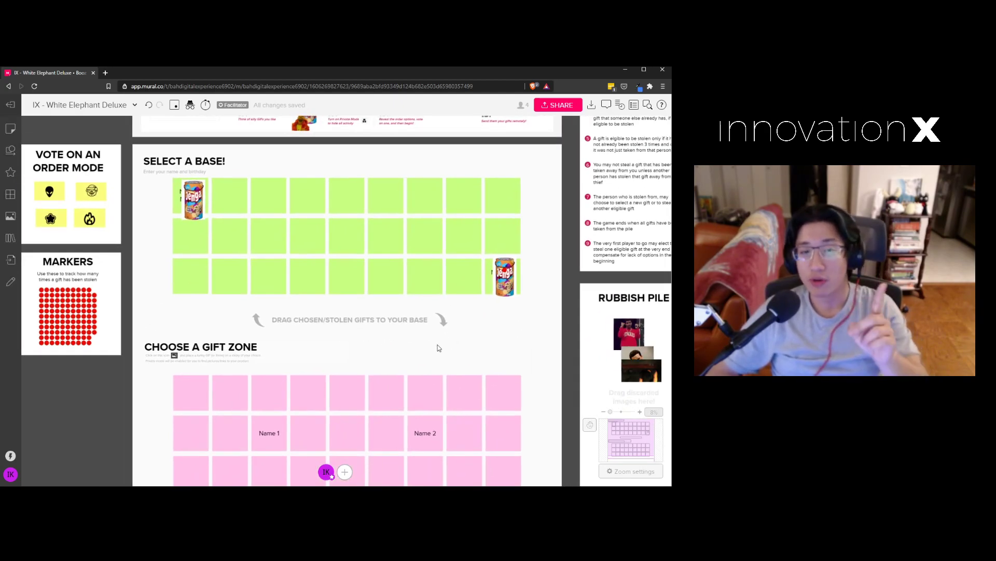
pyautogui.scroll(2, 432, 338)
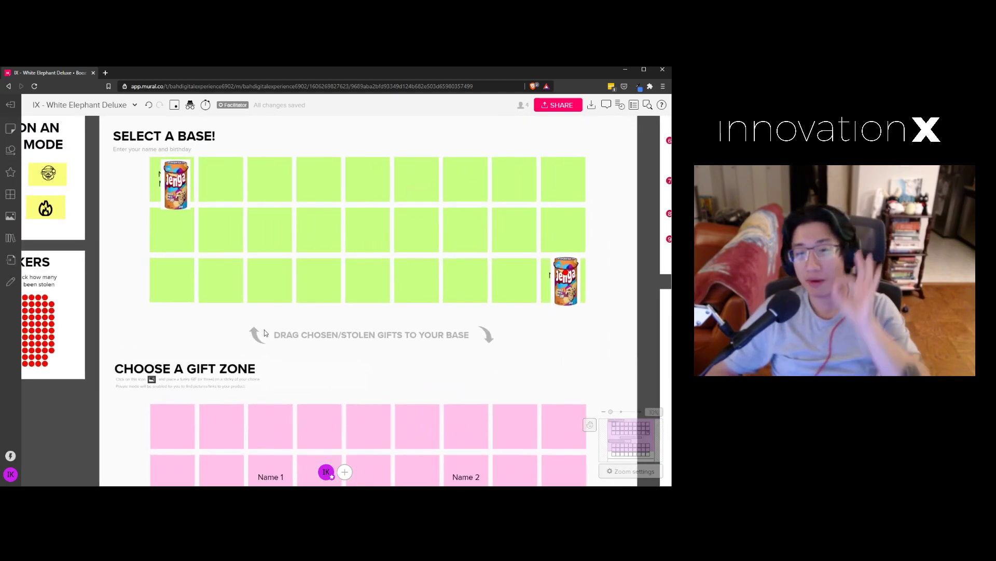
# Place a red steal marker on the Jenga gift in the Name 2 base.
pyautogui.click(52, 305)
pyautogui.moveTo(67, 311); pyautogui.dragTo(568, 286)
pyautogui.click(600, 295)
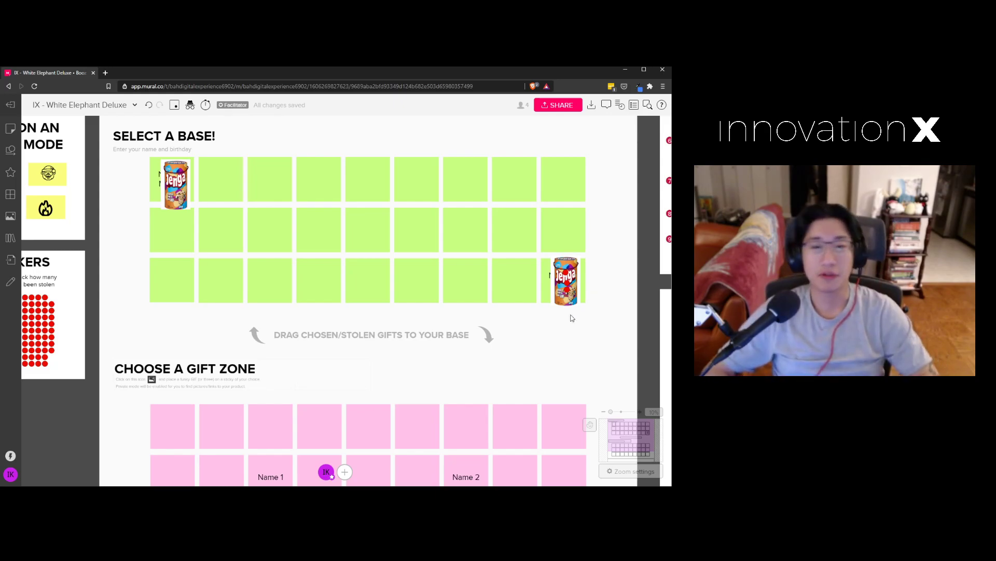
# Review the whole board, including the Almighty Rules, the After the Game instructions, the bases and the Rubbish Pile.
pyautogui.scroll(-3, 573, 316)
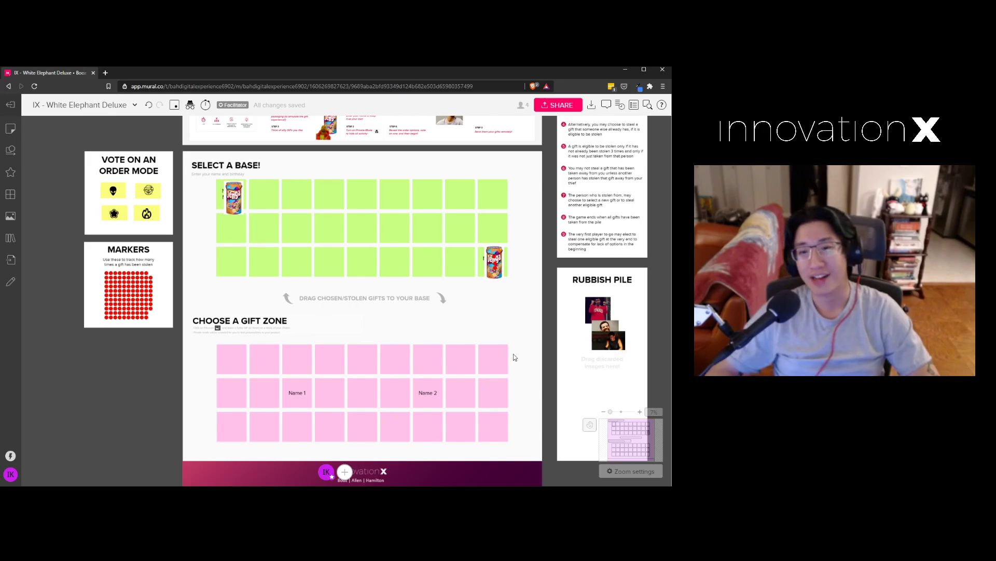
pyautogui.scroll(1, 529, 207)
pyautogui.scroll(-3, 529, 208)
pyautogui.scroll(5, 594, 301)
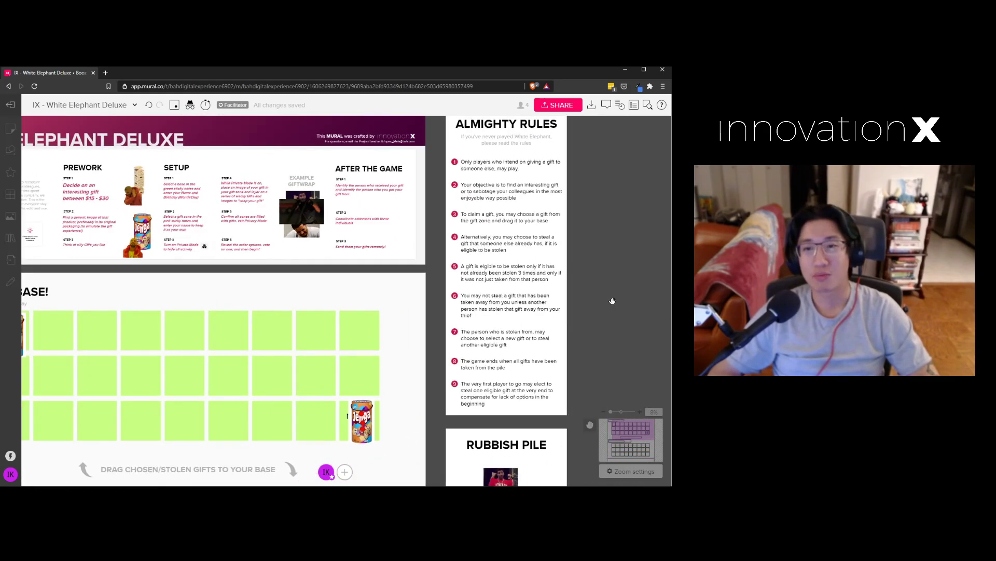
pyautogui.scroll(-2, 561, 298)
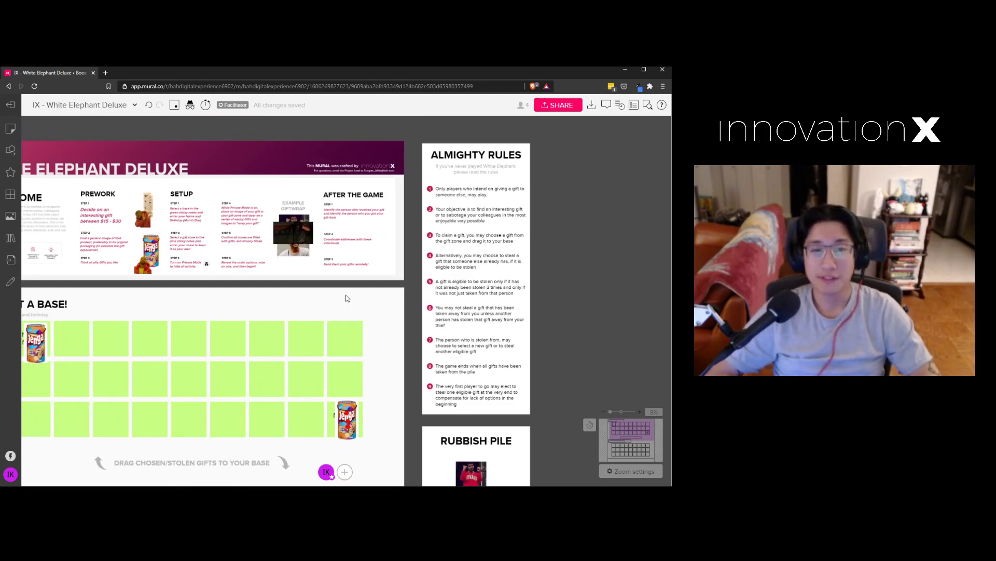
pyautogui.scroll(-2, 466, 266)
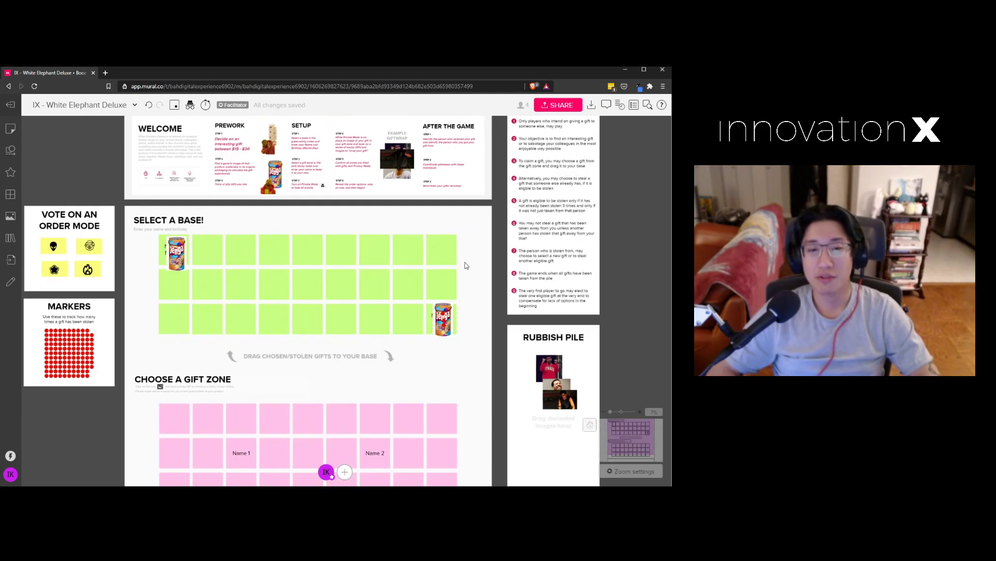
pyautogui.moveTo(436, 382); pyautogui.dragTo(455, 315)
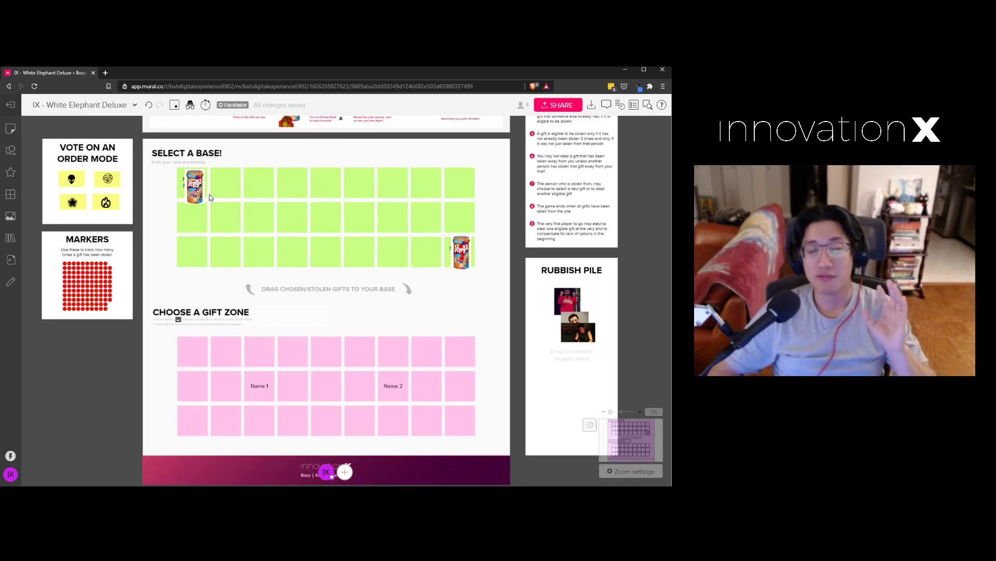
# Move the Jenga gift aside to uncover the Name 1 base, check the Name 1 gift zone, and put the gift back.
pyautogui.moveTo(196, 187); pyautogui.dragTo(221, 188)
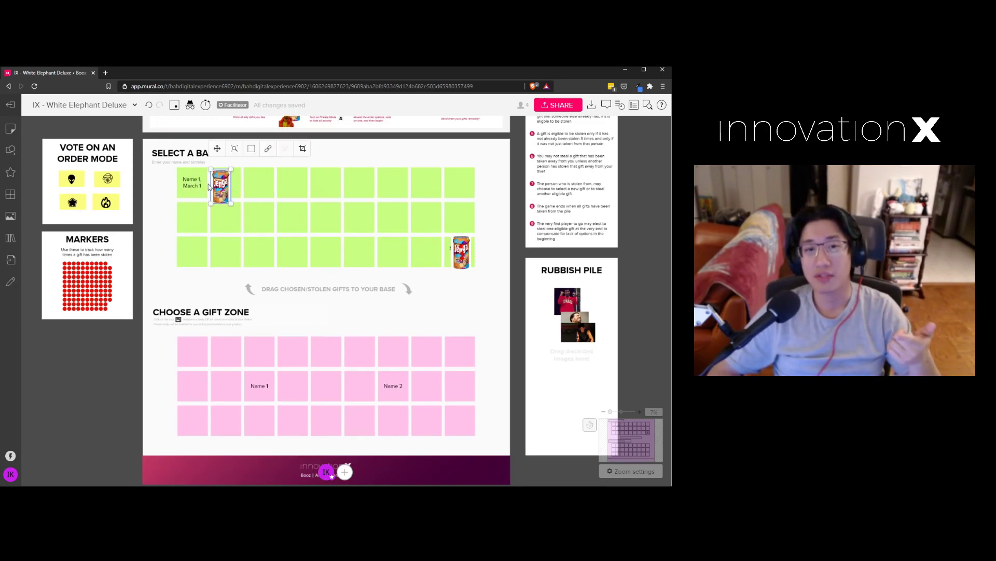
pyautogui.click(255, 383)
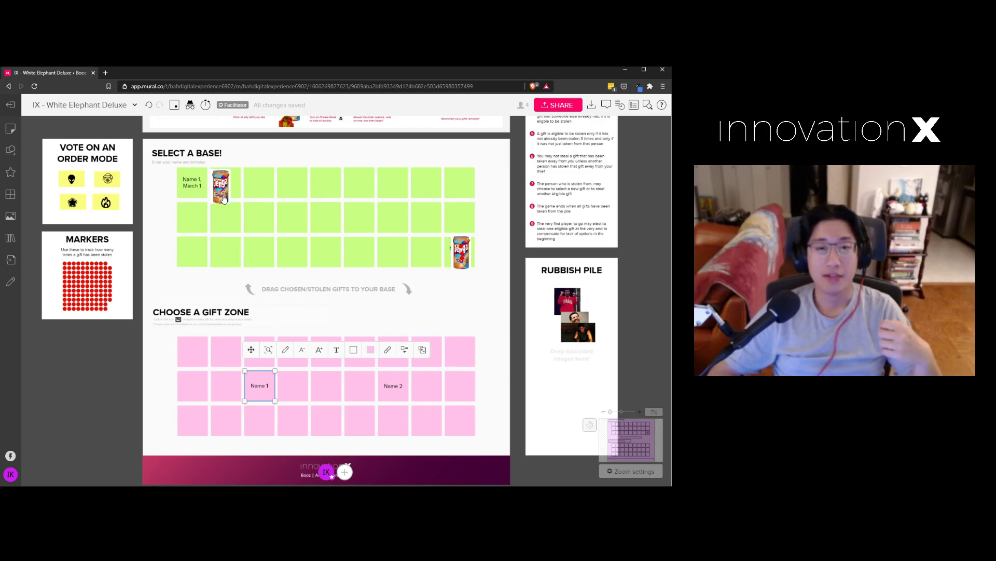
pyautogui.moveTo(224, 198); pyautogui.dragTo(197, 196)
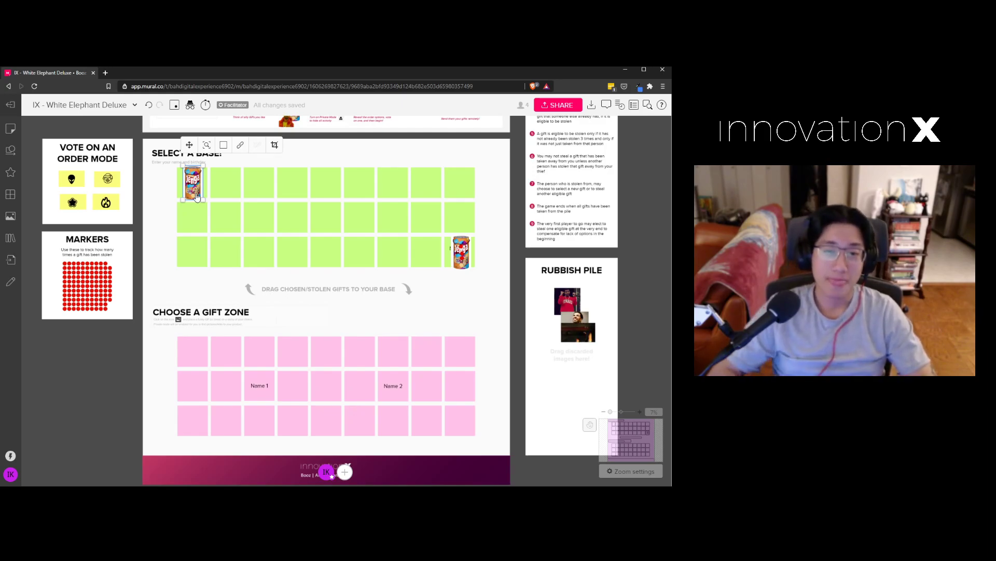
pyautogui.scroll(-1, 211, 197)
pyautogui.click(436, 313)
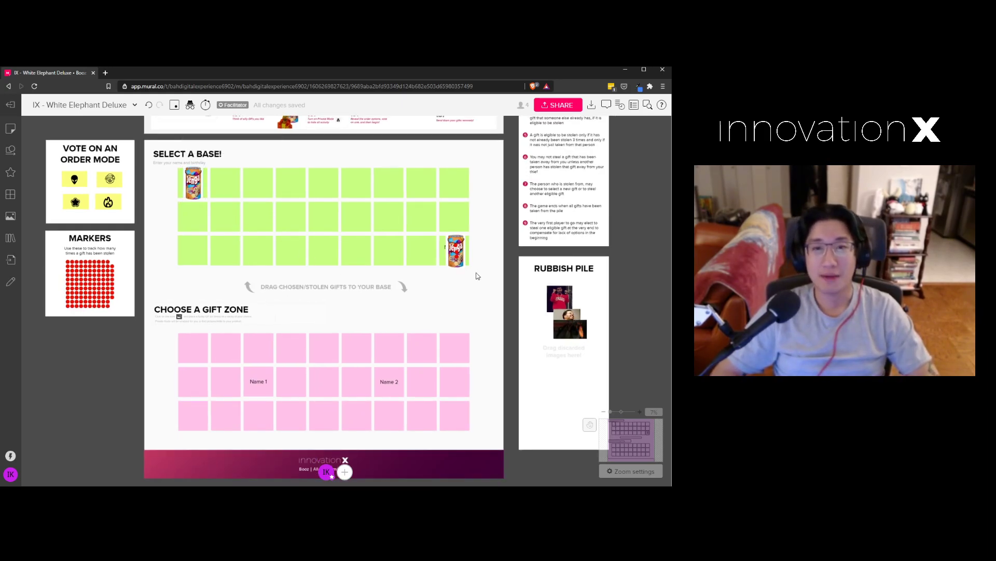
pyautogui.moveTo(478, 189); pyautogui.dragTo(470, 295)
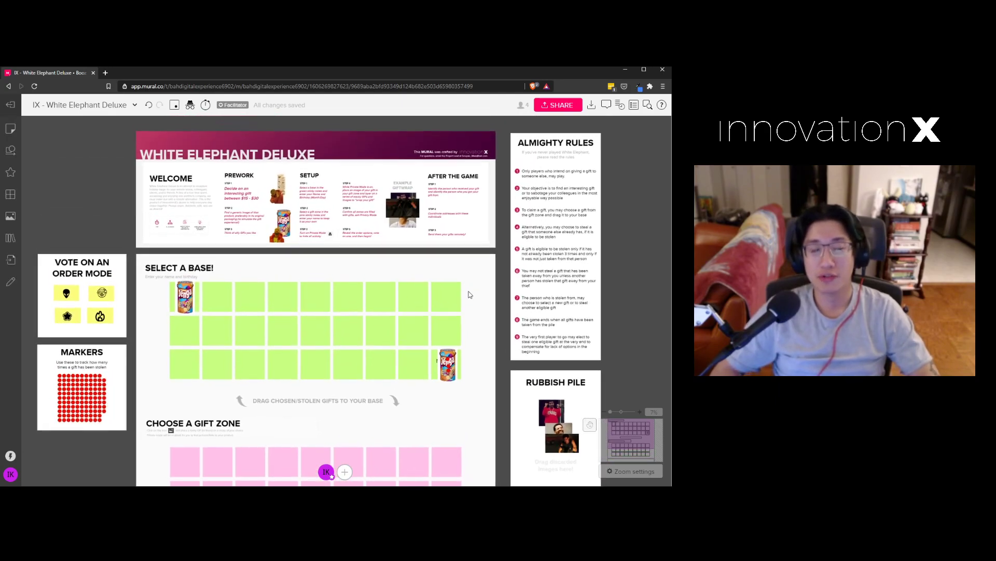